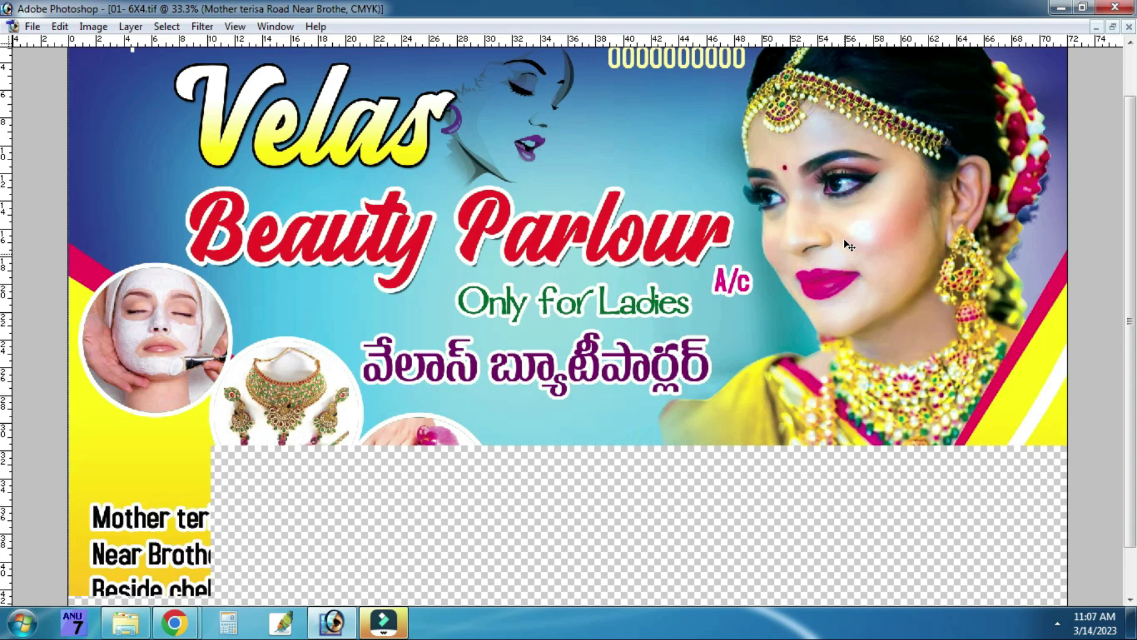
Zoom out, hide the cyan bride, lower the right-hand bride layer, and reposition both circle photos.
key("ctrl+minus")
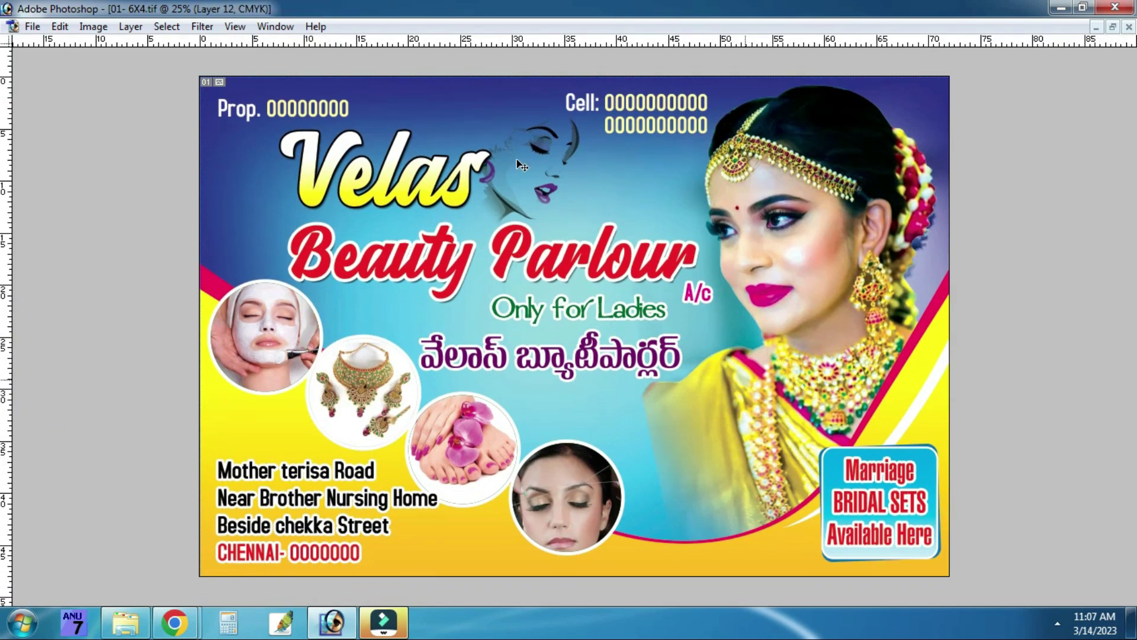
key("ctrl+z")
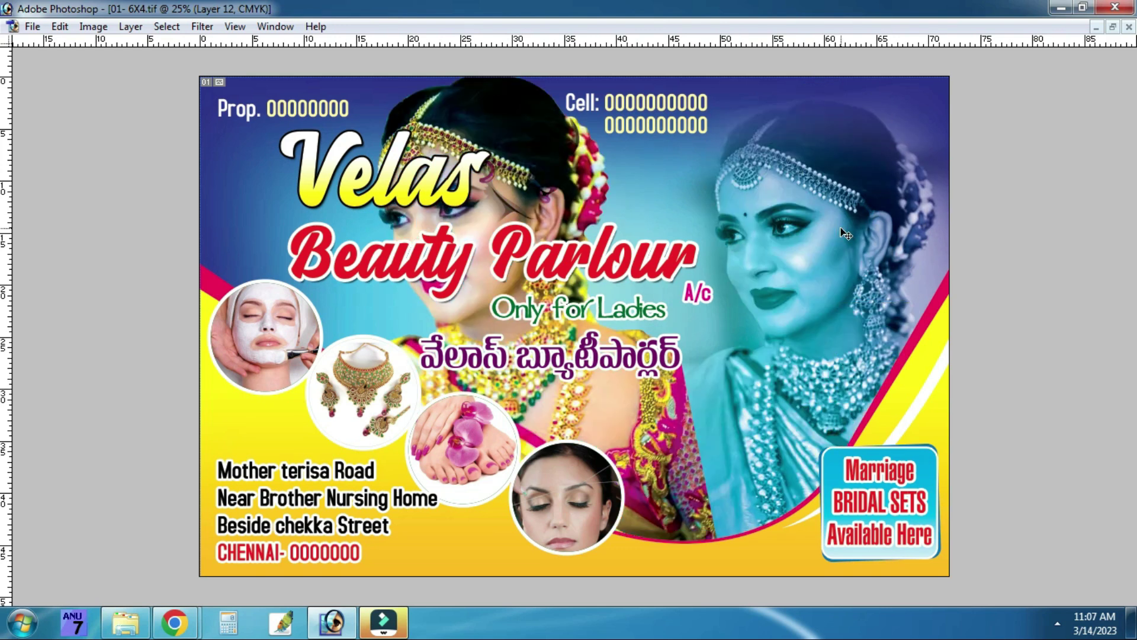
right_click(836, 215)
left_click(853, 208)
left_click_drag(831, 271, 835, 199)
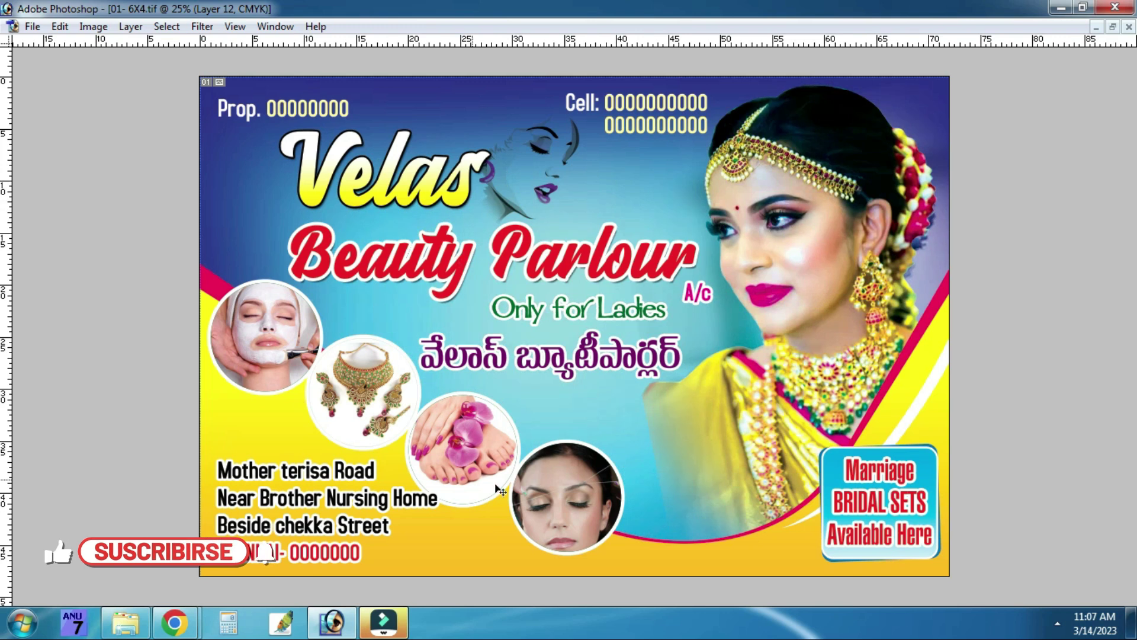
left_click_drag(578, 495, 566, 487)
left_click_drag(253, 330, 242, 353)
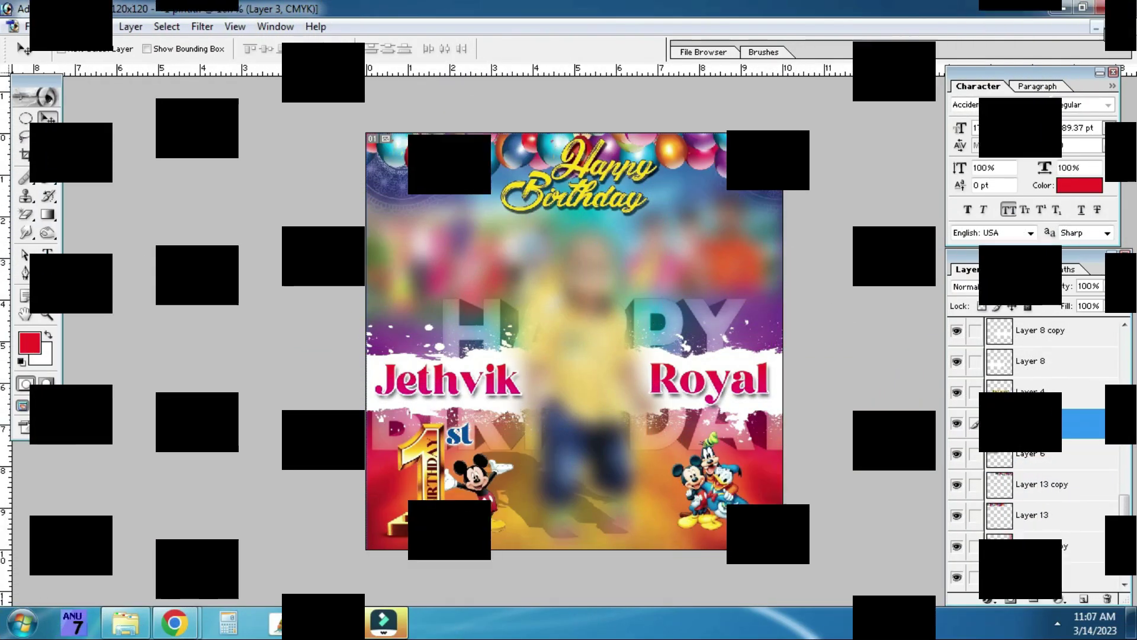
Turn on the white Background and toggle the colourful gradient layer off and back on.
scroll(982, 521, "down", 3)
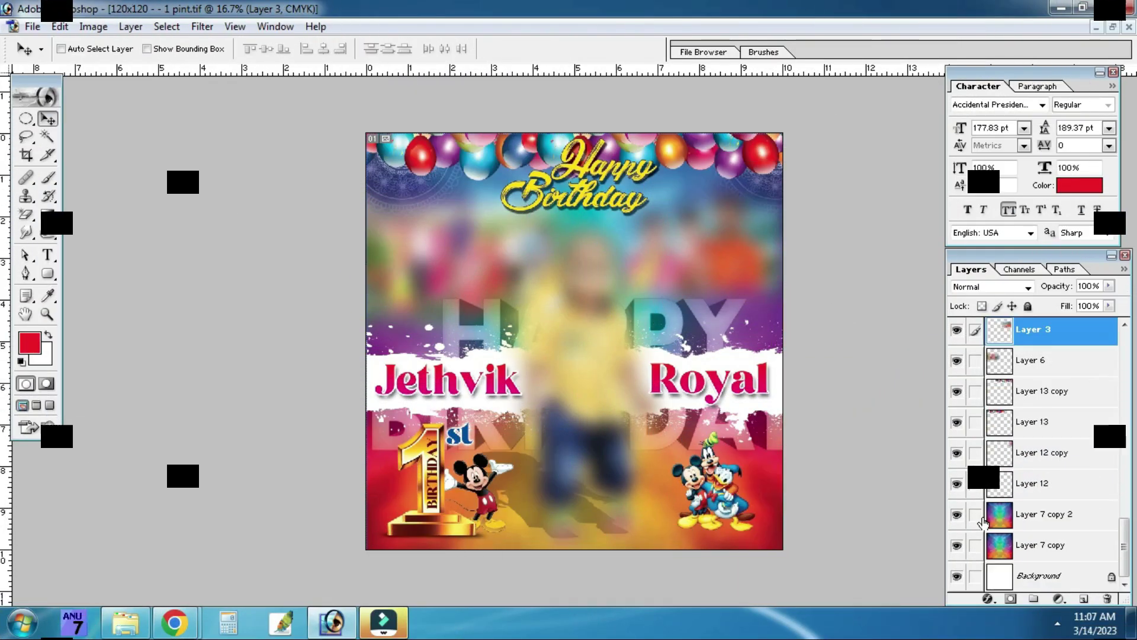
left_click(956, 577)
left_click(957, 544)
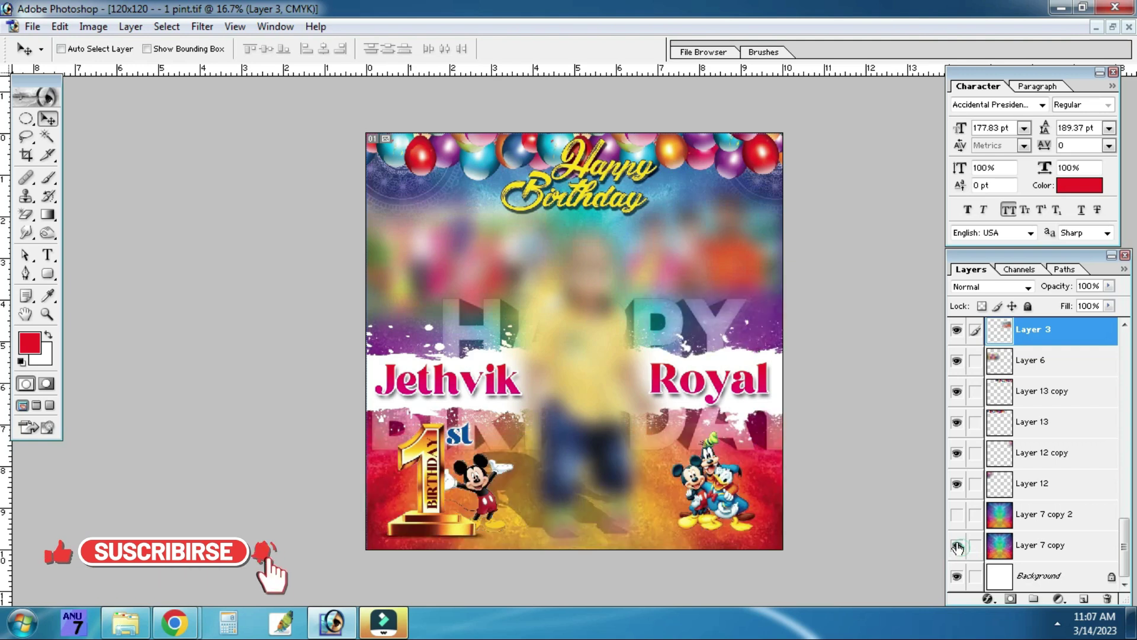
left_click(956, 545)
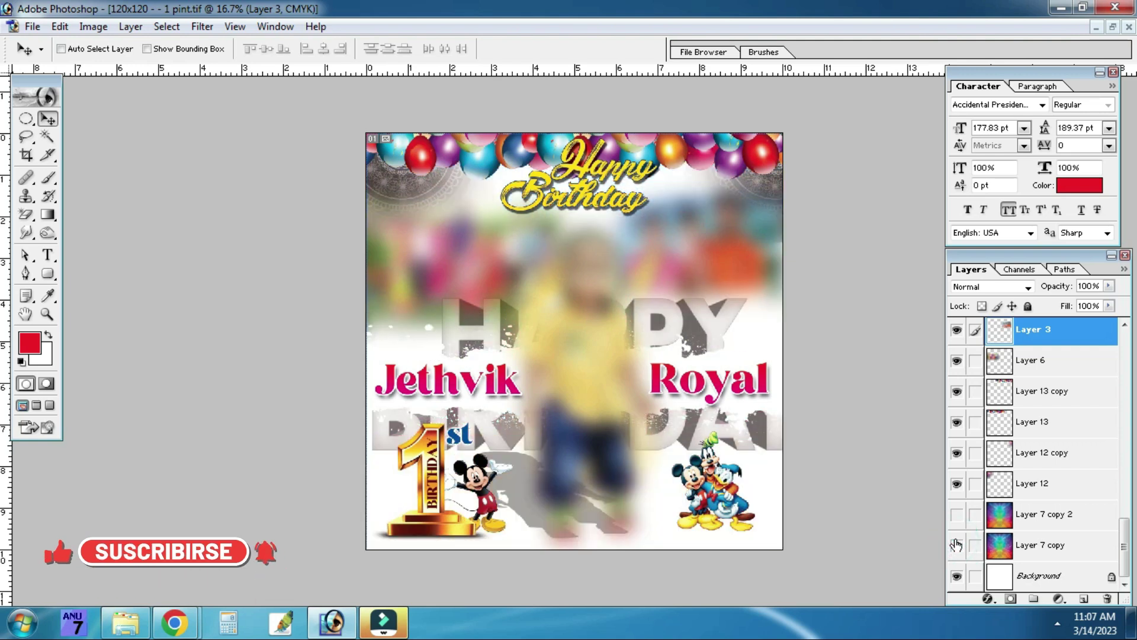
left_click(957, 545)
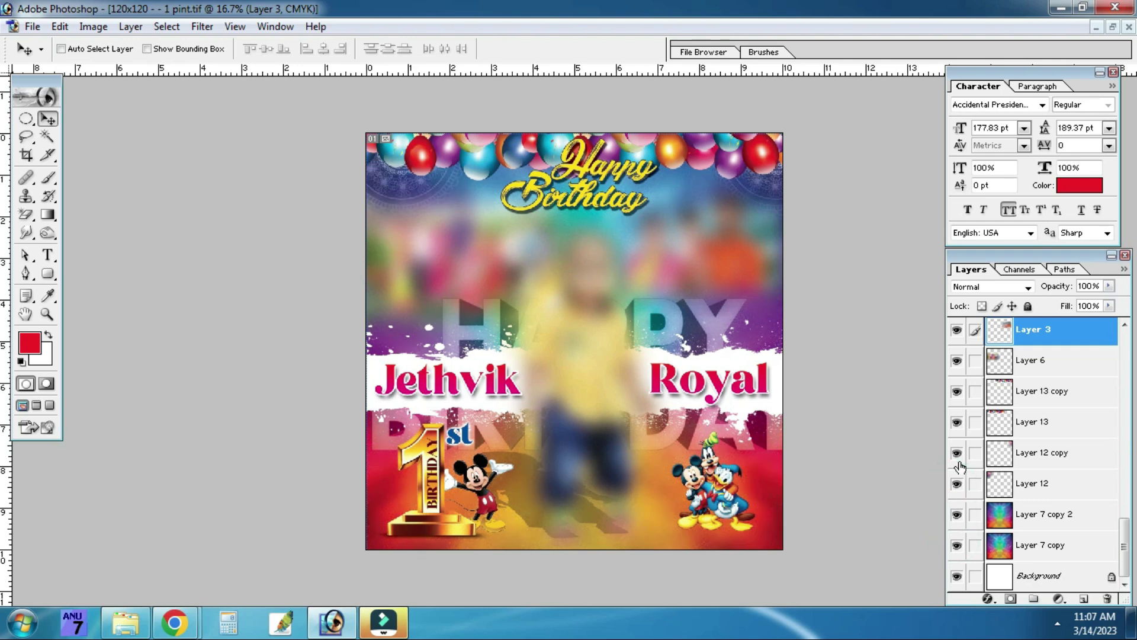
Select Layer 13 copy and Layer 13, then hide the top-right balloons and Layer 6.
left_click(692, 142, "ctrl")
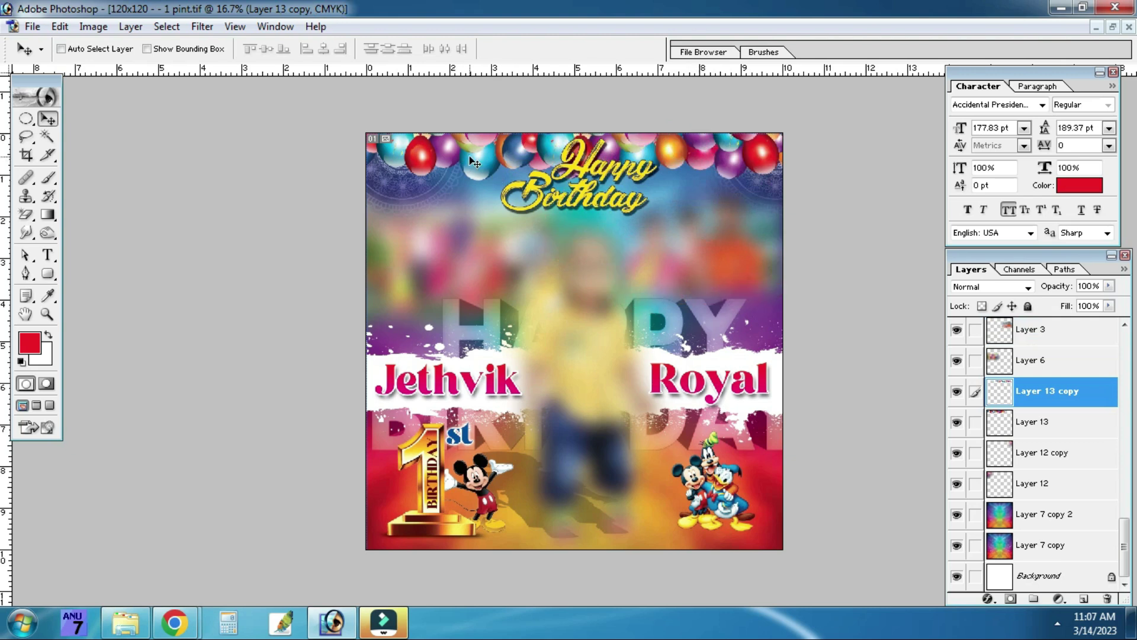
left_click(474, 282, "ctrl")
left_click(950, 392)
left_click(957, 360)
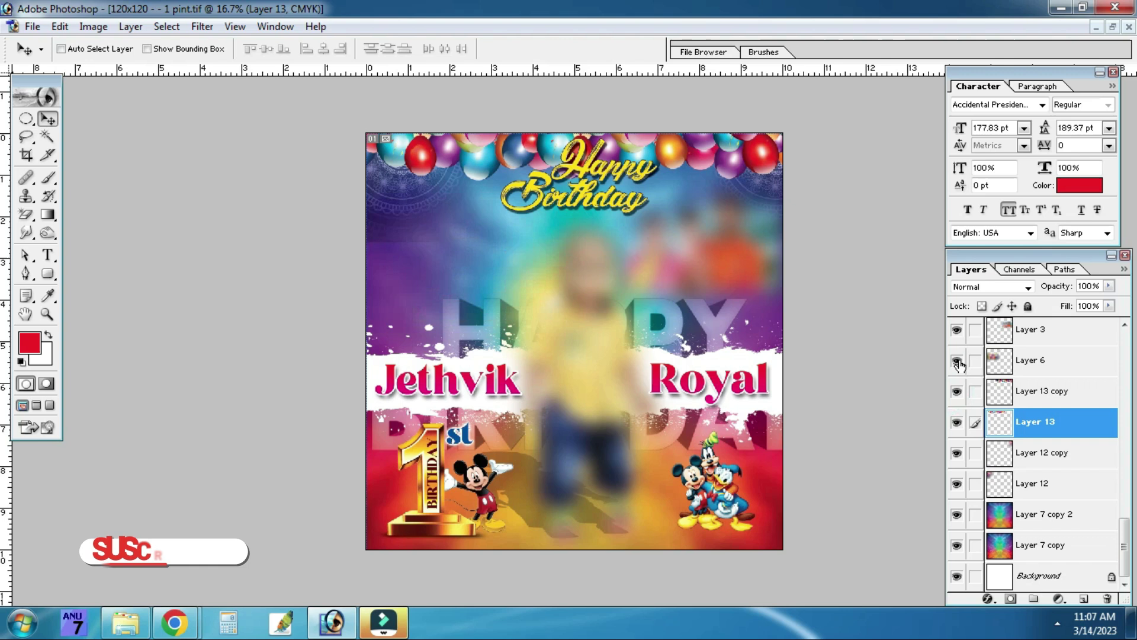
Move the golden 1 to the lower left and Mickey beside Royal, undoing Mickey's move.
left_click(501, 388, "ctrl")
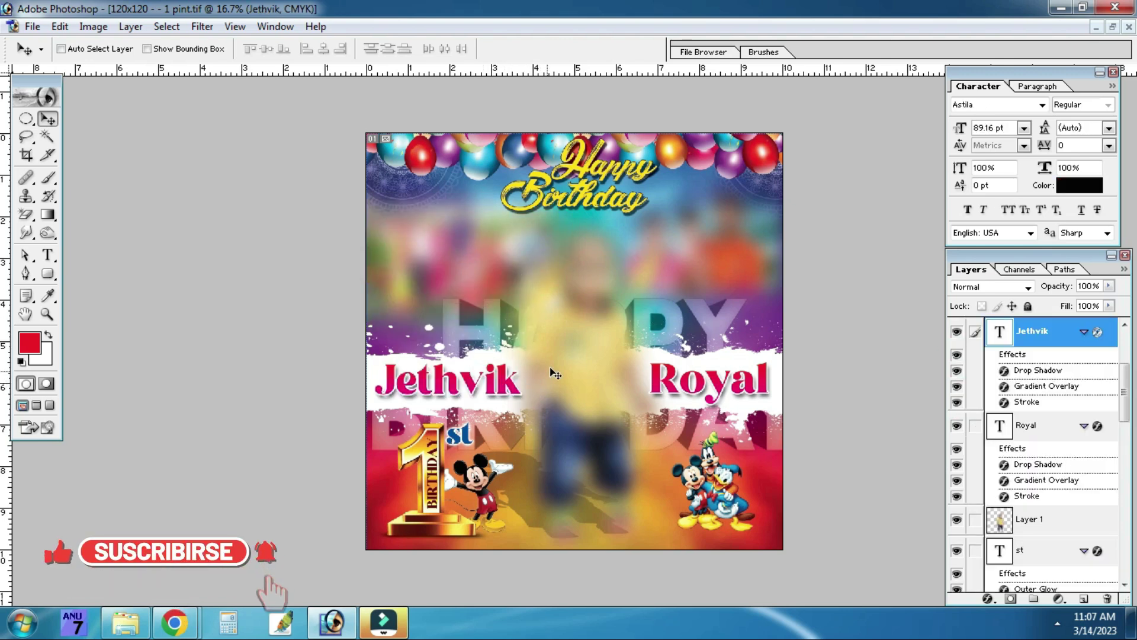
left_click(435, 459, "ctrl")
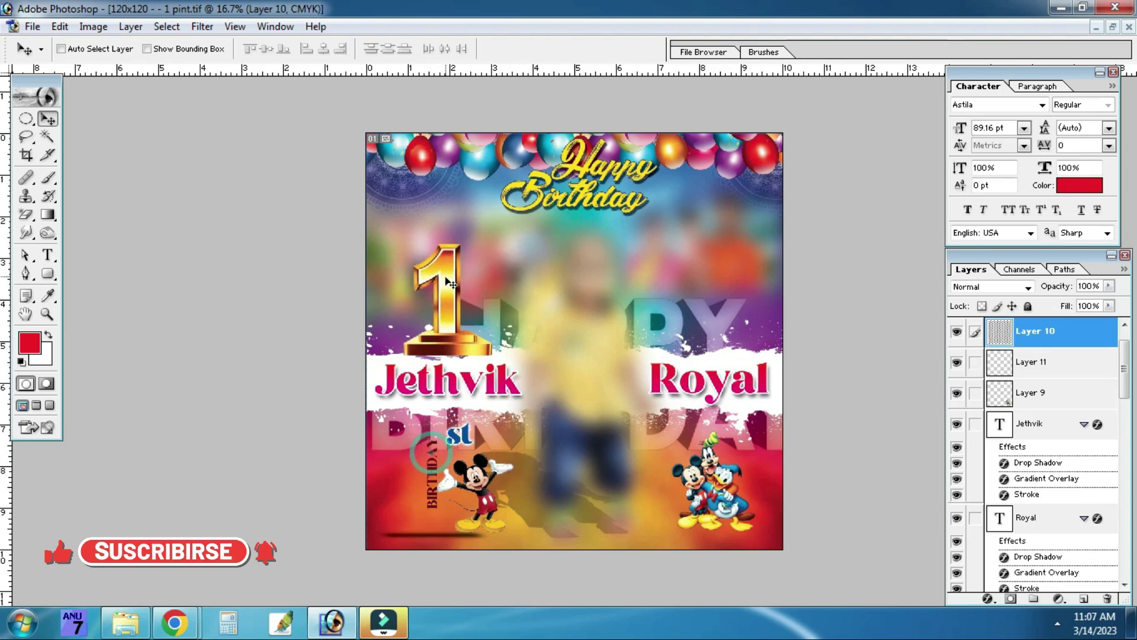
left_click_drag(527, 389, 439, 441)
left_click_drag(484, 492, 636, 394)
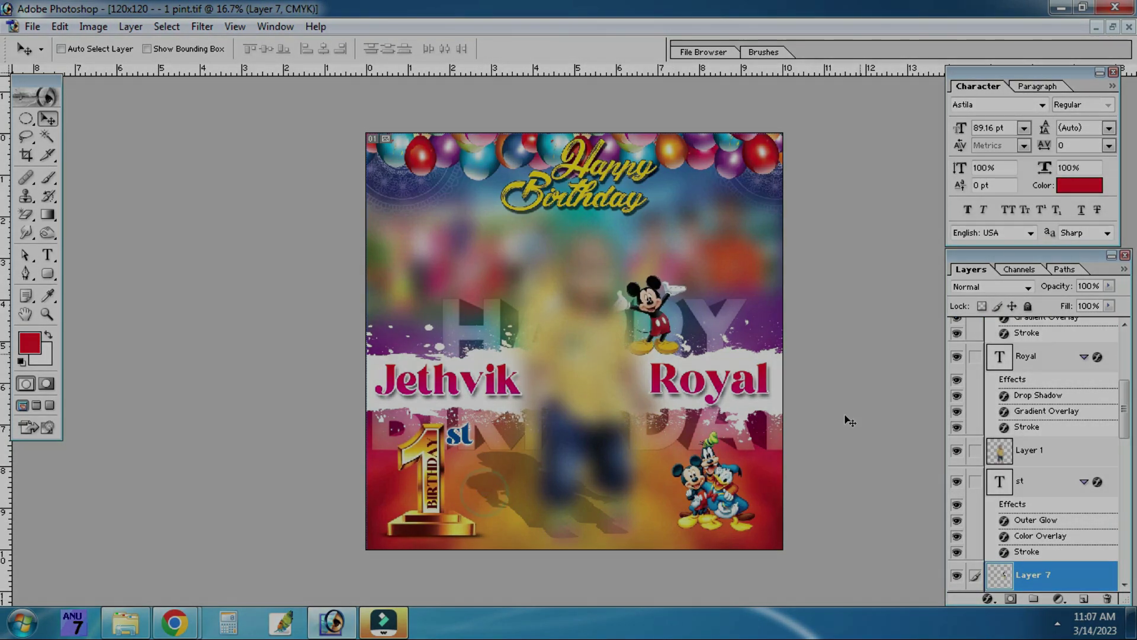
key("ctrl+z")
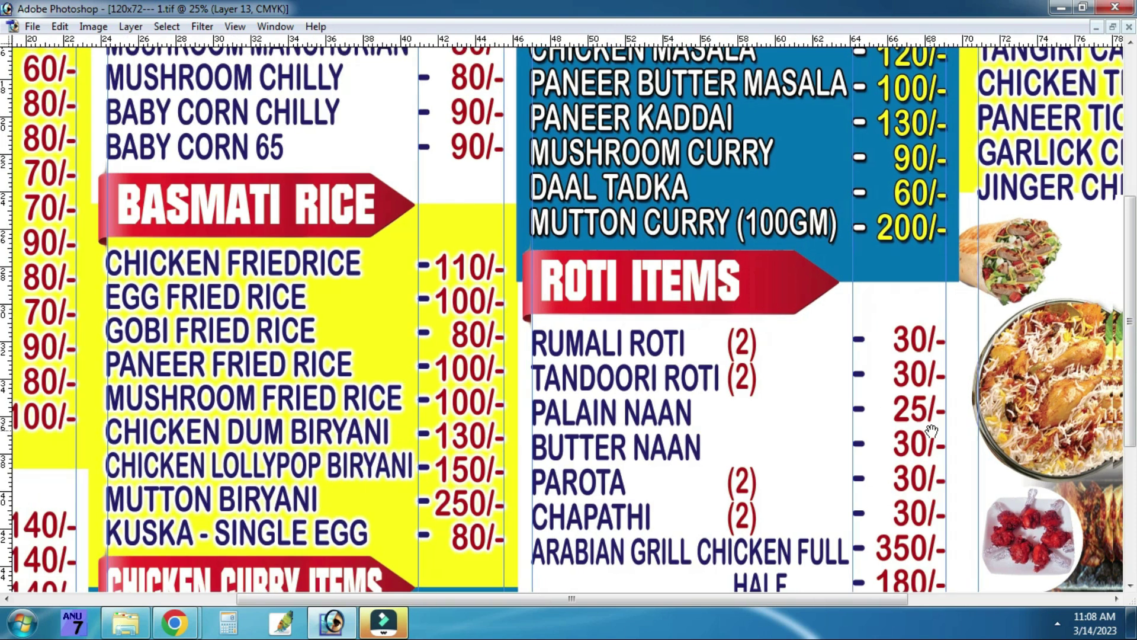
Pan to the Roti items and move the shawarma machine and grilled-chicken skewer photos.
left_click_drag(772, 457, 429, 271)
scroll(709, 362, "down", 3)
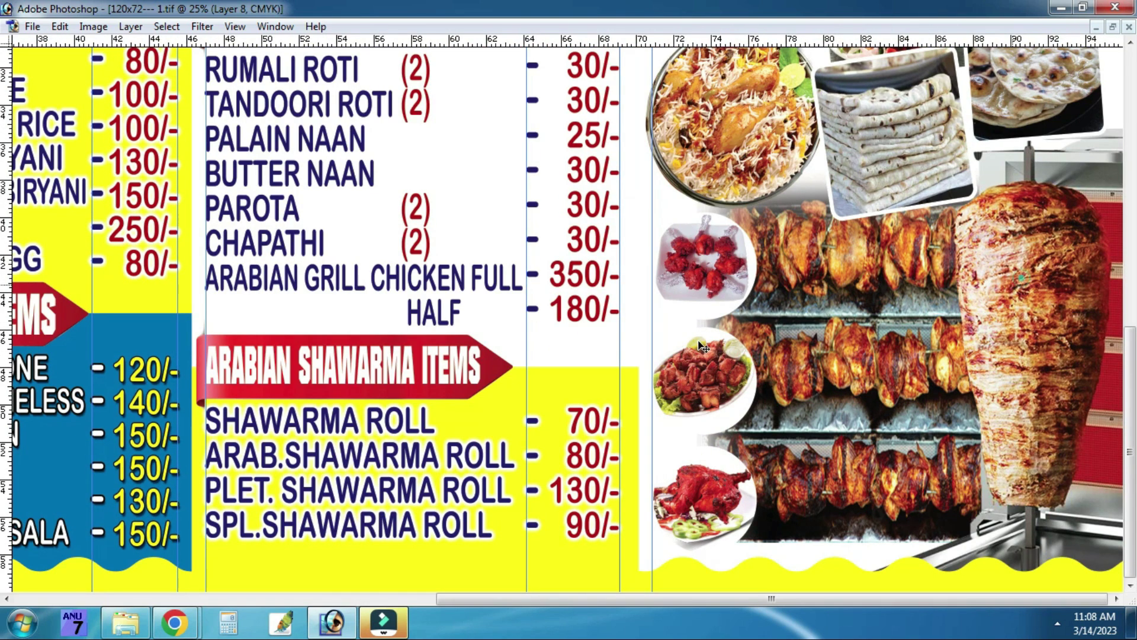
left_click_drag(703, 347, 960, 373)
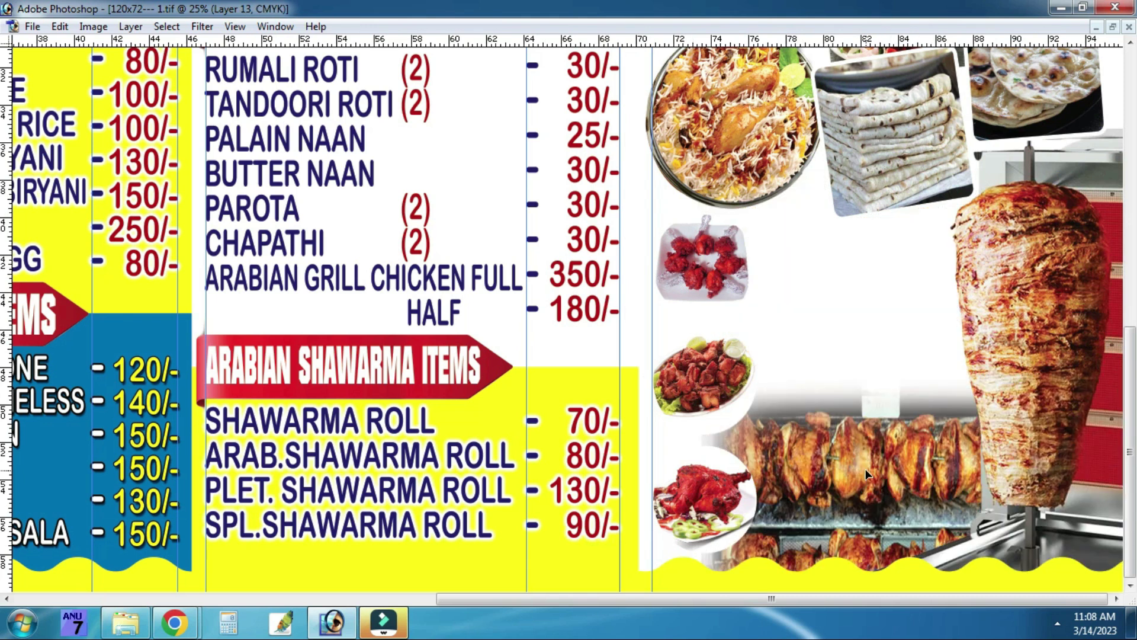
mouse_move(870, 459)
left_mouse_down()
mouse_move(872, 430)
mouse_move(776, 265)
mouse_move(561, 495)
mouse_move(542, 313)
mouse_move(304, 201)
left_mouse_up()
Inspect the chicken photos at 100% zoom, then fit the whole menu on screen.
key("ctrl+alt+0")
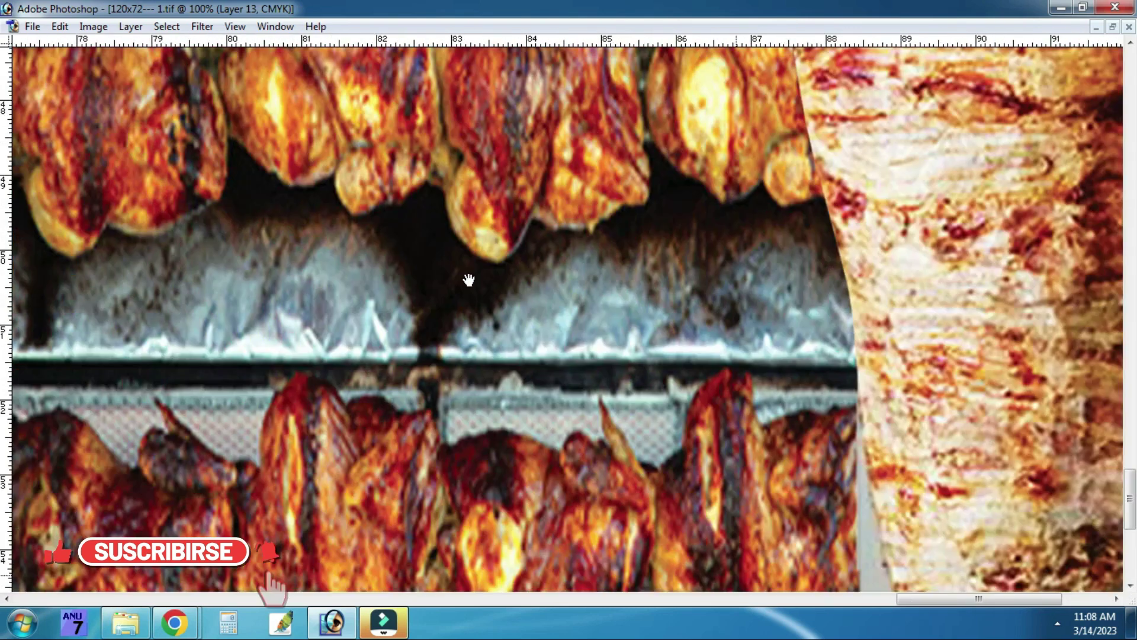
left_click_drag(304, 201, 691, 418)
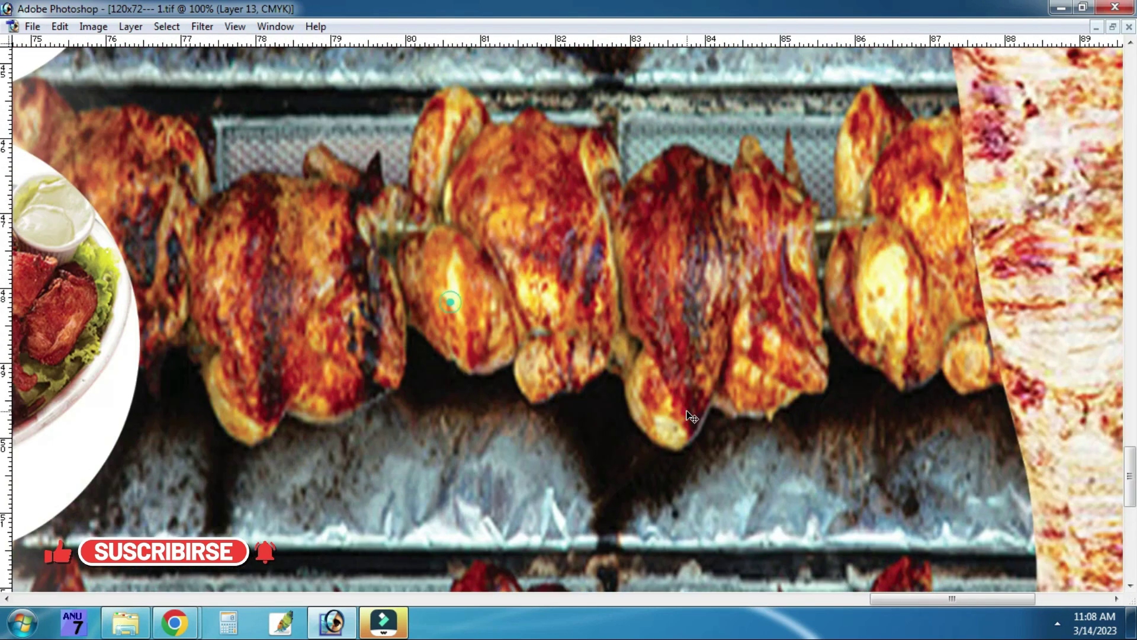
key("ctrl+0")
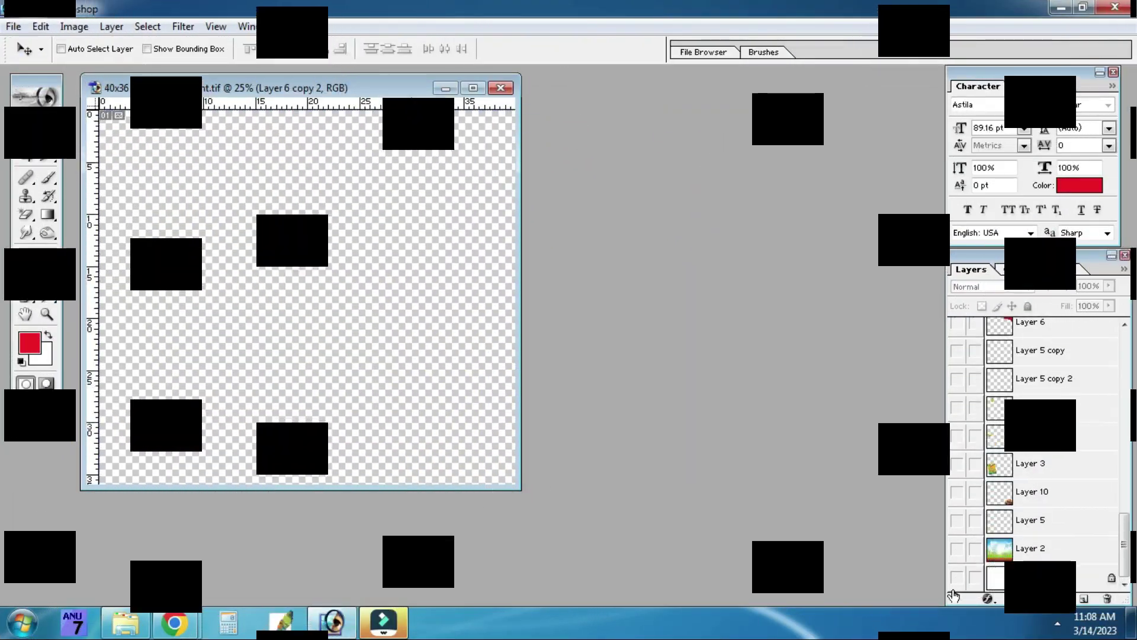
Make the lower sticker layers visible by dragging down the eye column.
left_click_drag(955, 547, 955, 379)
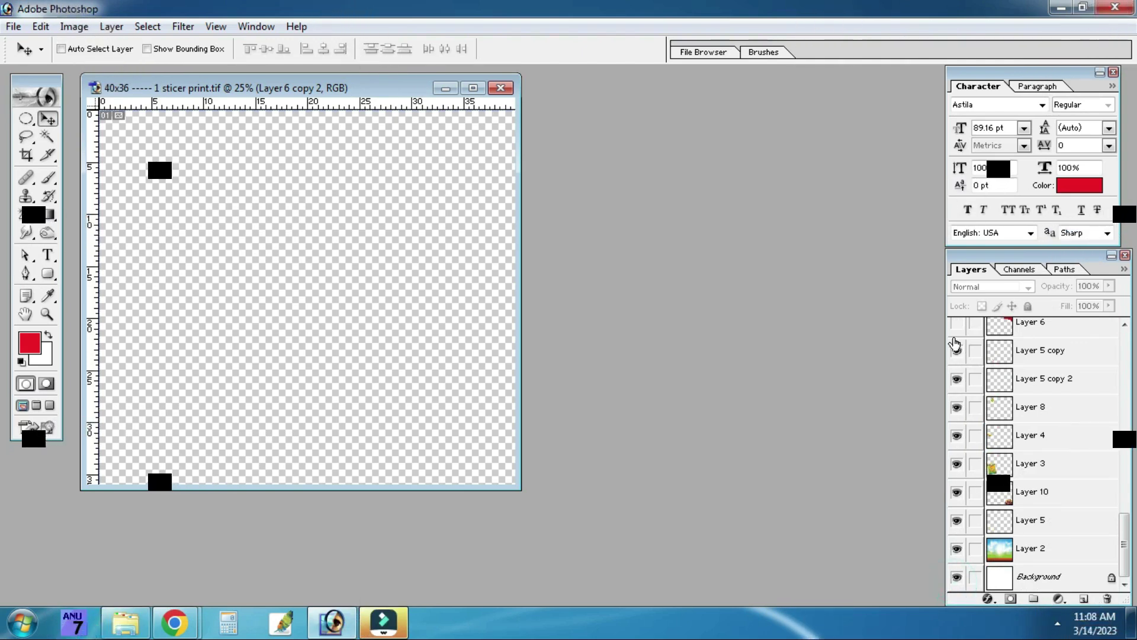
scroll(954, 341, "up", 2)
scroll(954, 340, "up", 3)
scroll(954, 341, "up", 3)
scroll(954, 340, "up", 3)
scroll(960, 296, "up", 3)
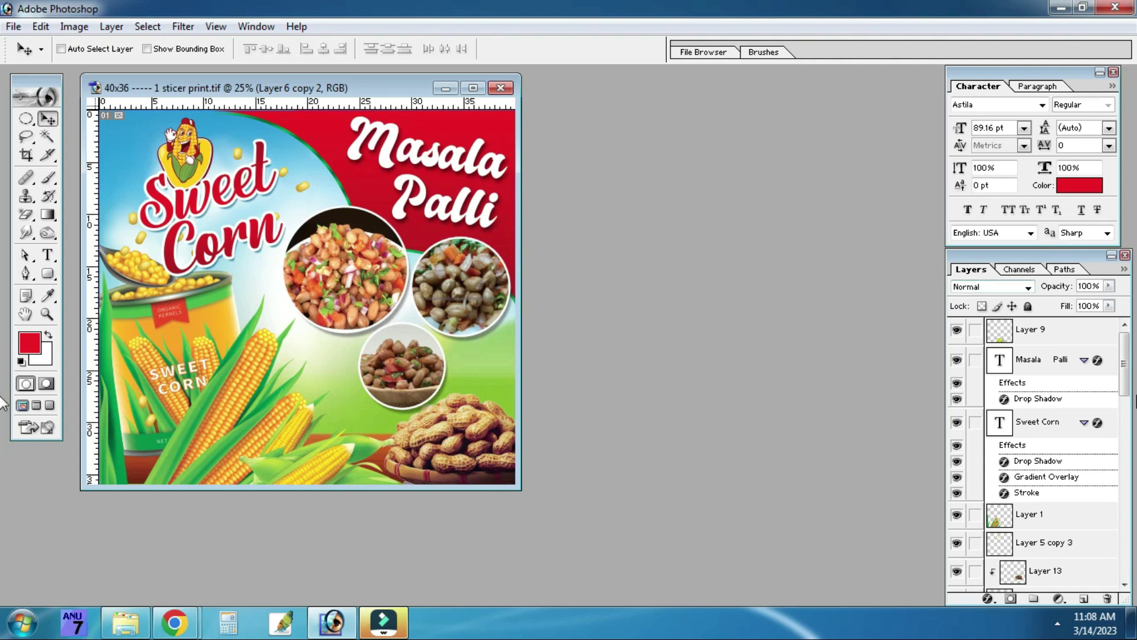
Duplicate Layer 5 copy 2 and shift the peanut bowl down and right.
left_click(137, 327, "ctrl")
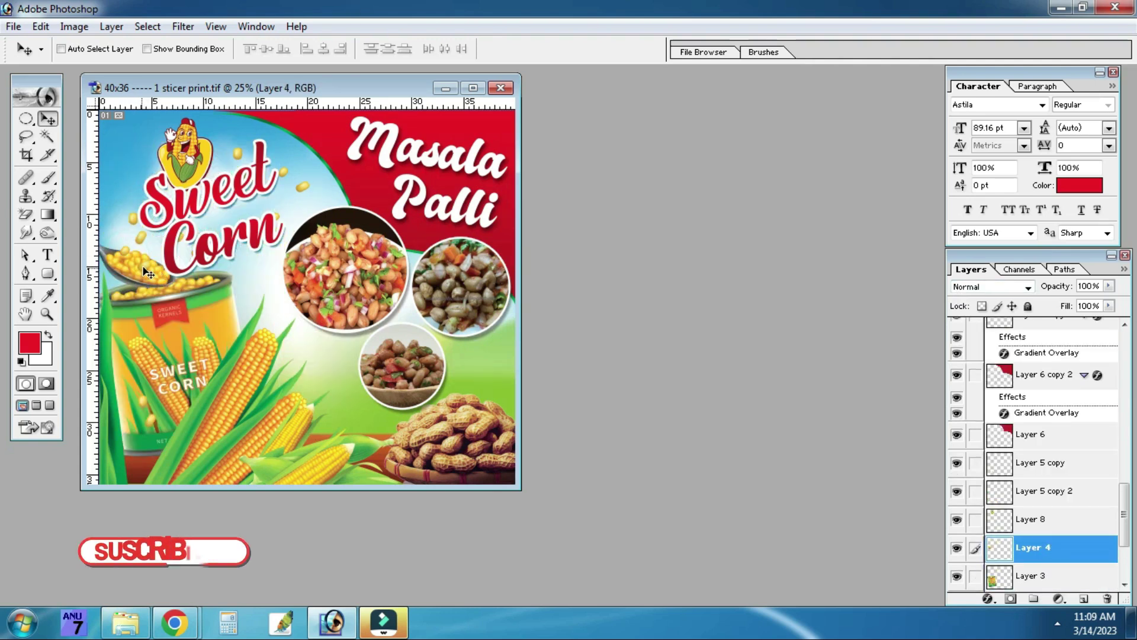
left_click(118, 197, "ctrl")
key("ctrl+j")
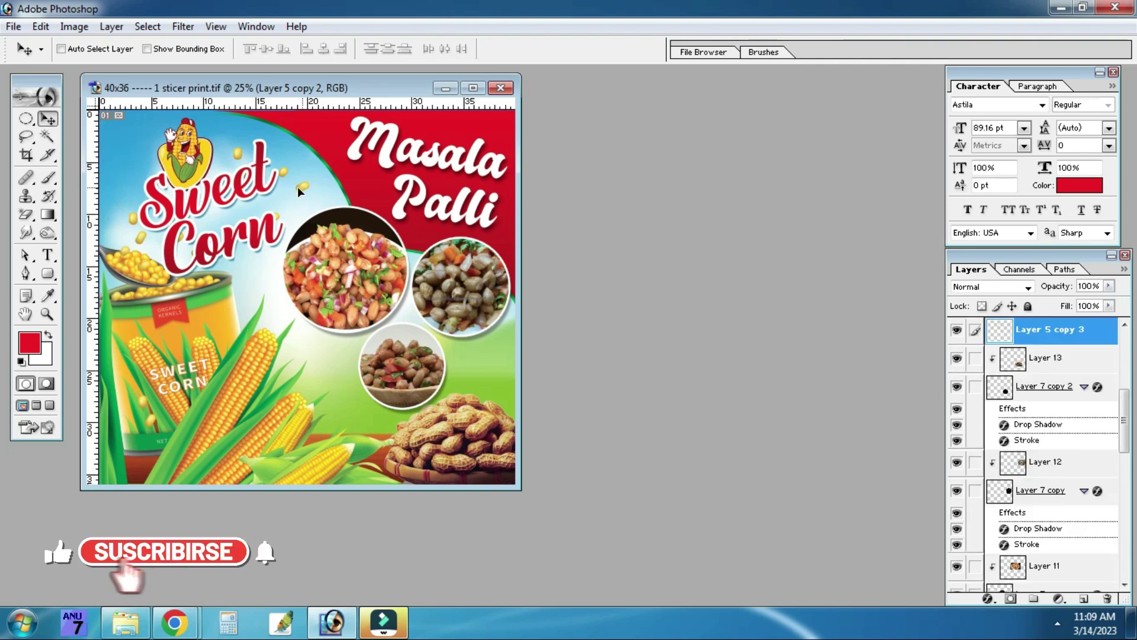
left_click(298, 472, "ctrl")
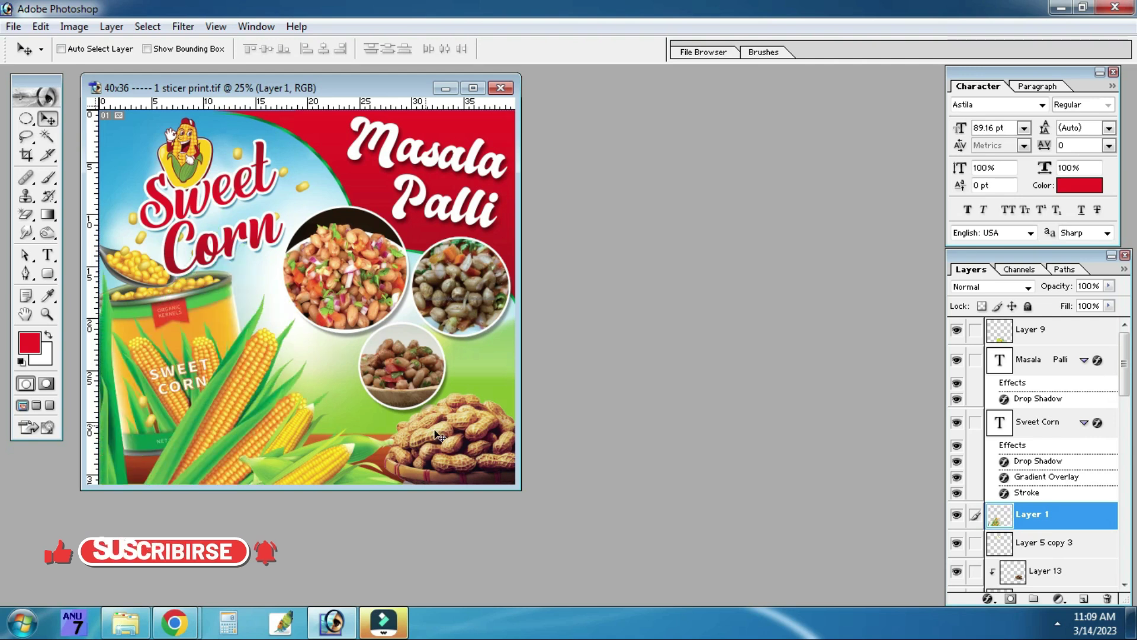
left_click(444, 407, "ctrl")
left_click_drag(438, 394, 467, 409)
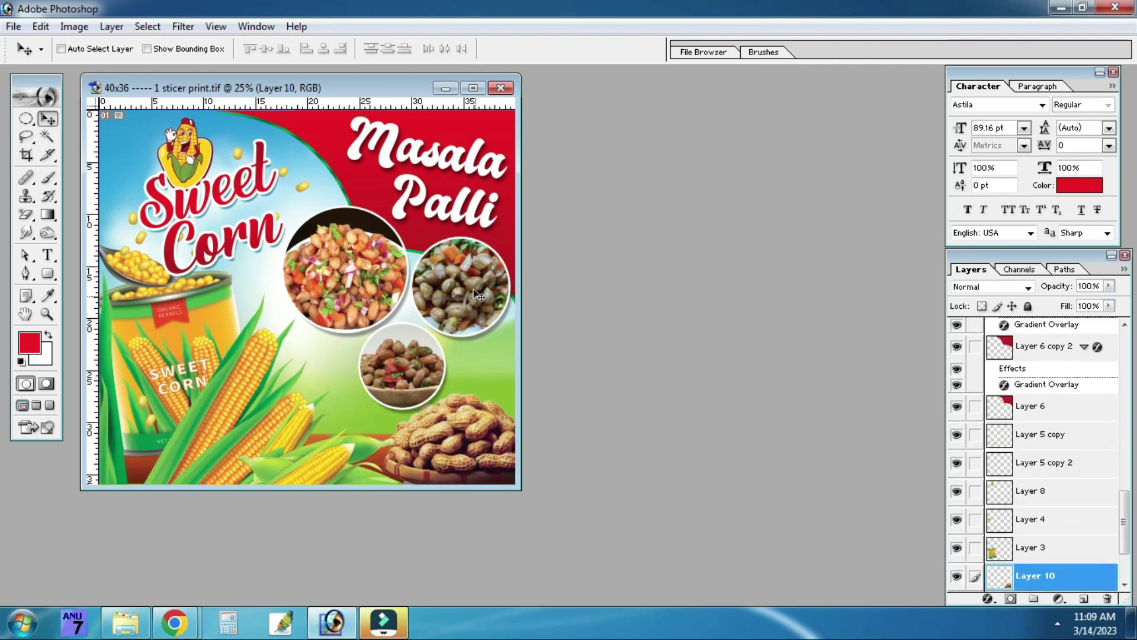
Select the Sweet Corn text, then move the Masala Palli title up and left.
left_click(462, 284, "ctrl")
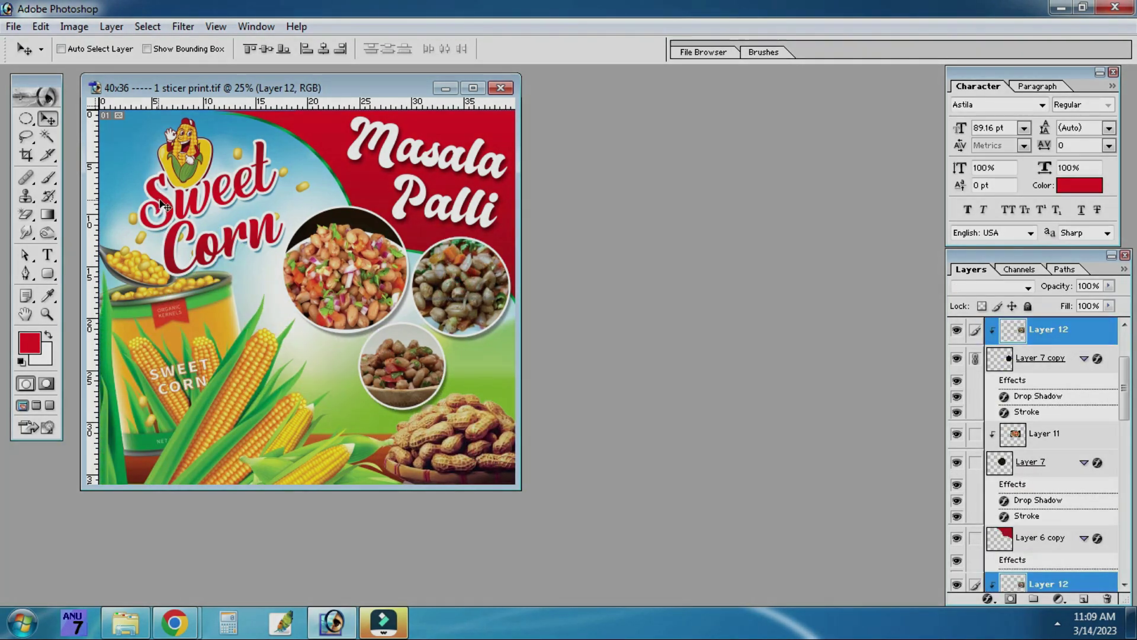
left_click(163, 206, "ctrl")
left_click(458, 161, "ctrl")
left_click_drag(458, 161, 399, 148)
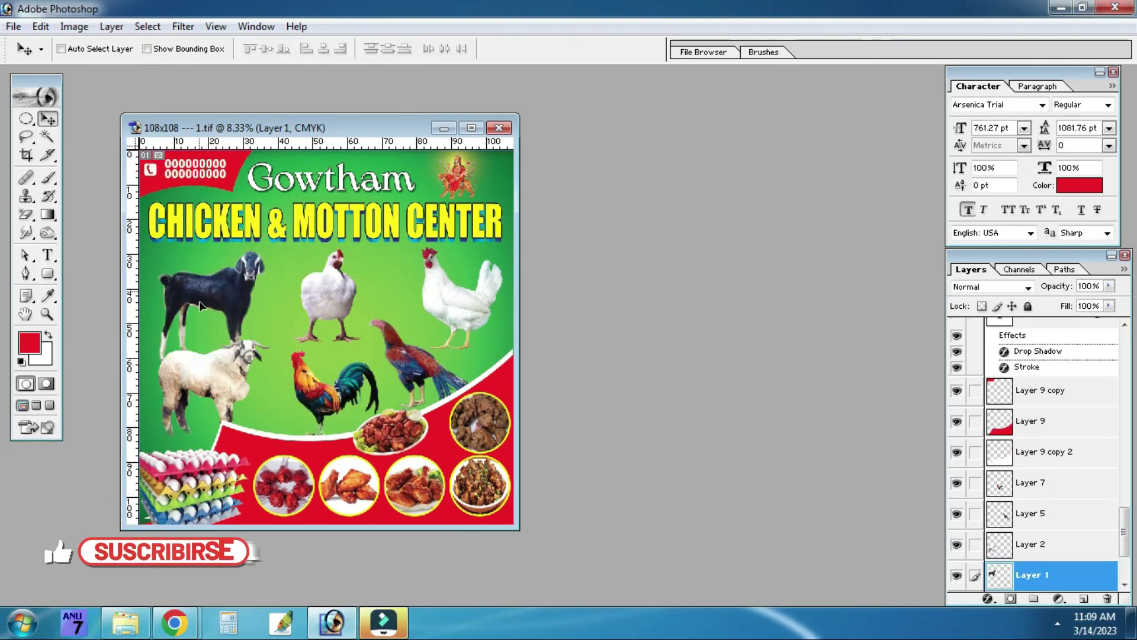
left_click_drag(302, 303, 299, 349)
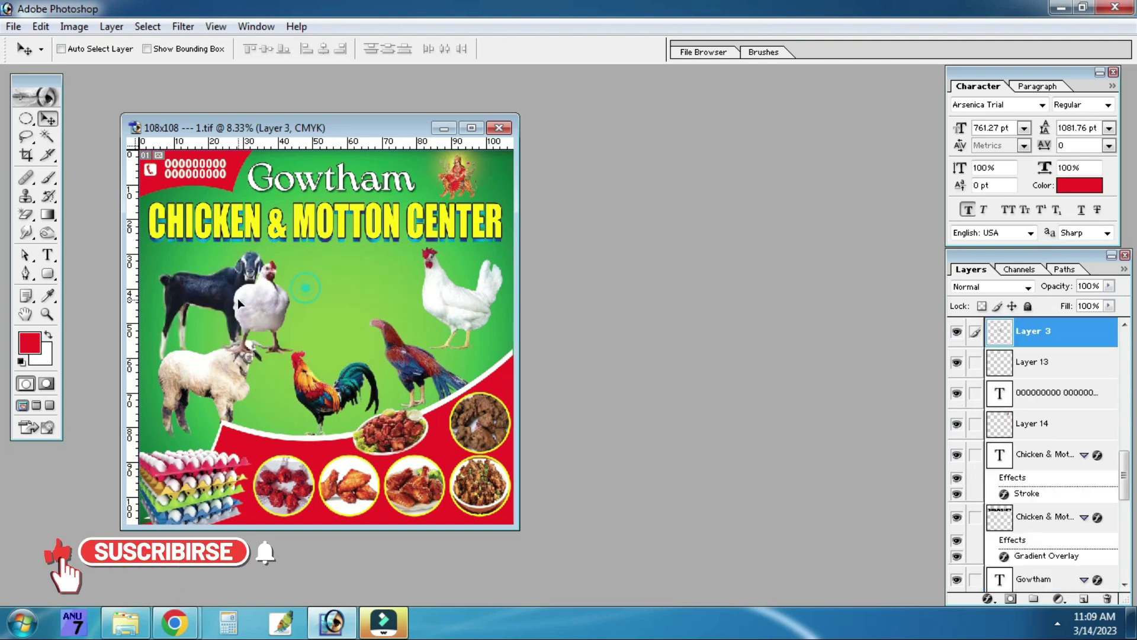
left_click_drag(463, 303, 450, 271)
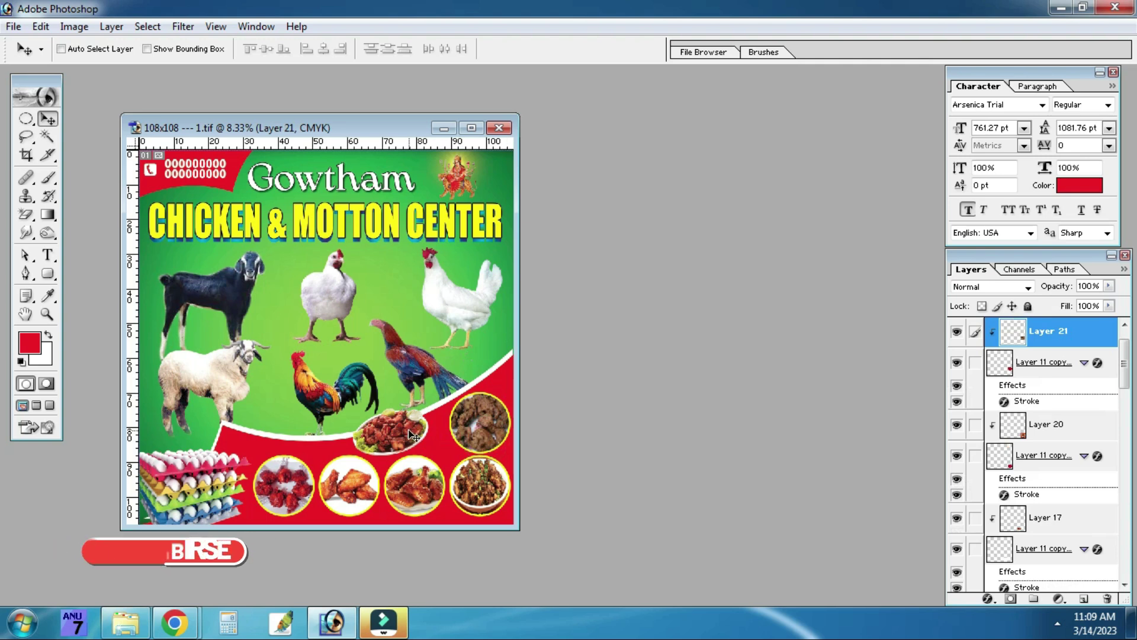
left_click_drag(390, 438, 363, 317)
left_click_drag(360, 441, 287, 494)
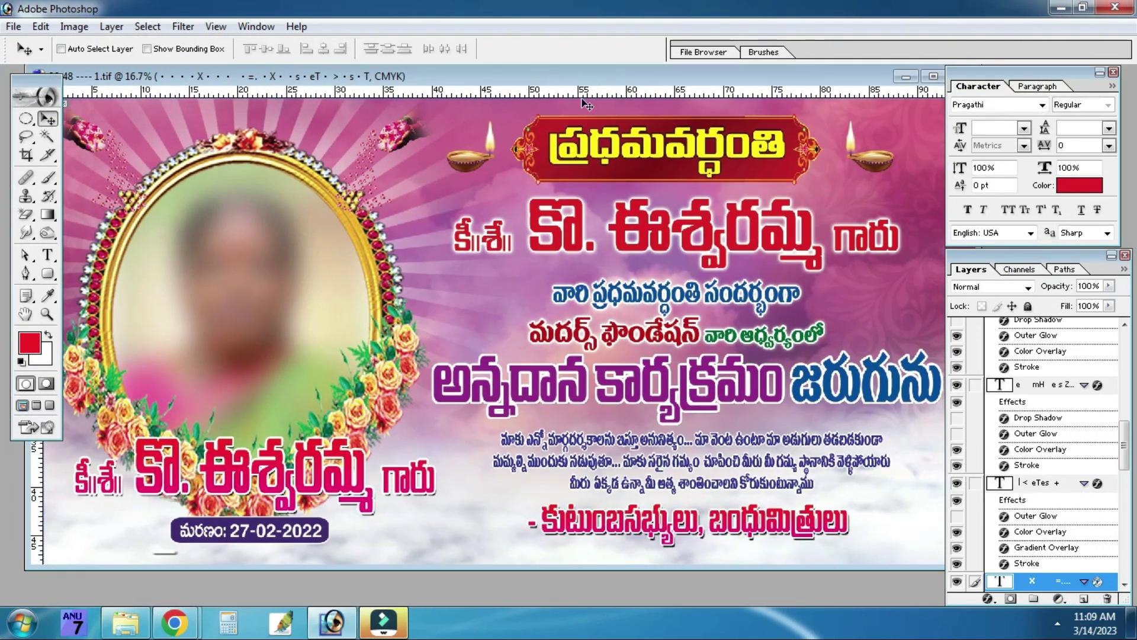
Select the lamp and Telugu text layers, move two text lines, and undo the heading move.
left_click(461, 162, "ctrl")
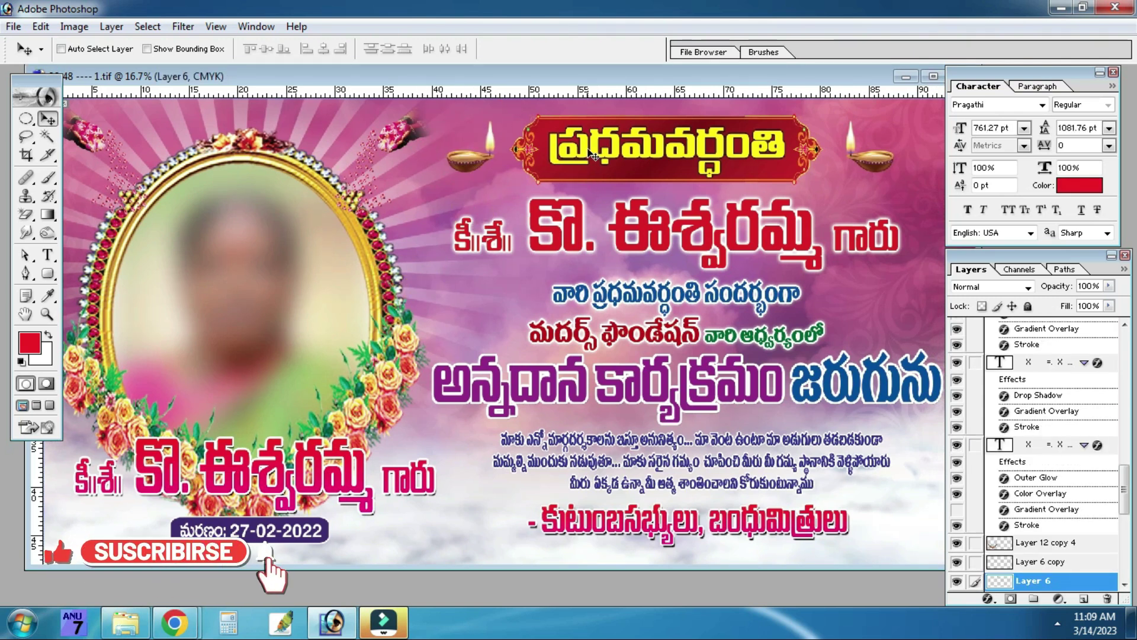
left_click(658, 214, "ctrl")
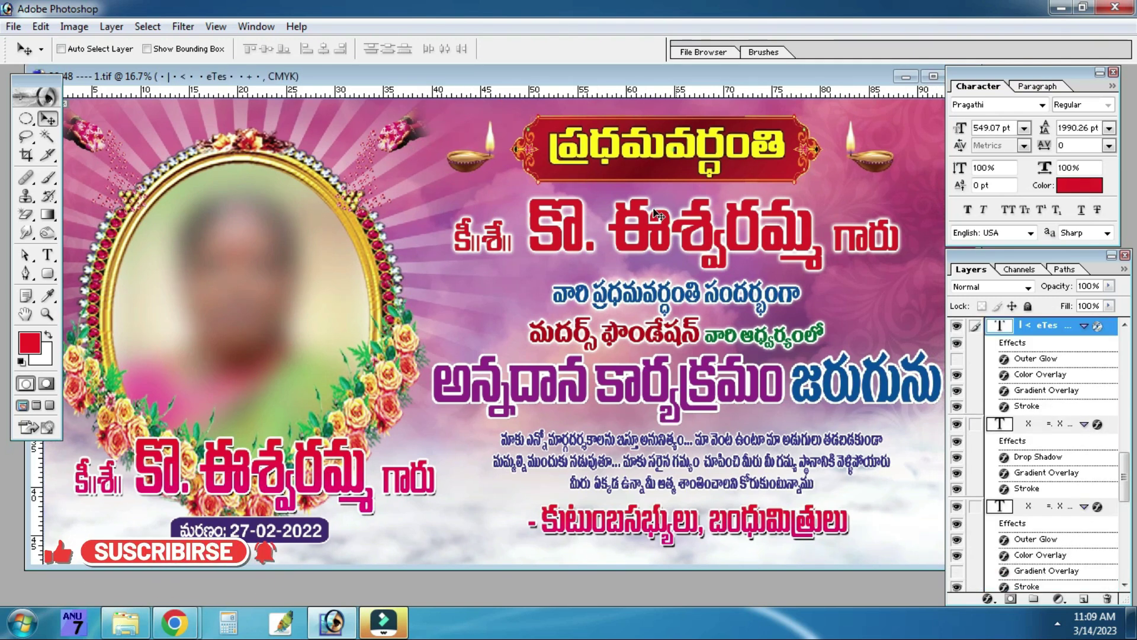
left_click(879, 169, "ctrl")
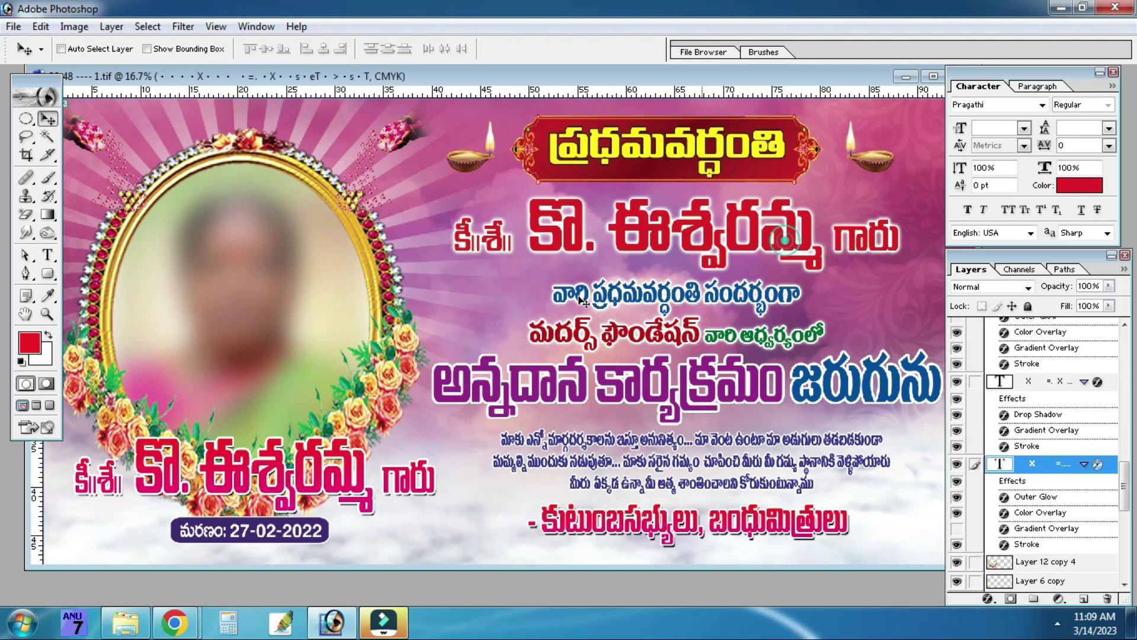
left_click(745, 305, "ctrl")
mouse_move(747, 270)
left_mouse_down()
mouse_move(760, 329)
mouse_move(773, 339)
left_mouse_up()
mouse_move(724, 385)
left_mouse_down()
mouse_move(674, 386)
mouse_move(715, 401)
left_mouse_up()
key("ctrl+z")
Pick a text layer and the portrait via the canvas layer list, shift the portrait, move the floral frame.
right_click(574, 440)
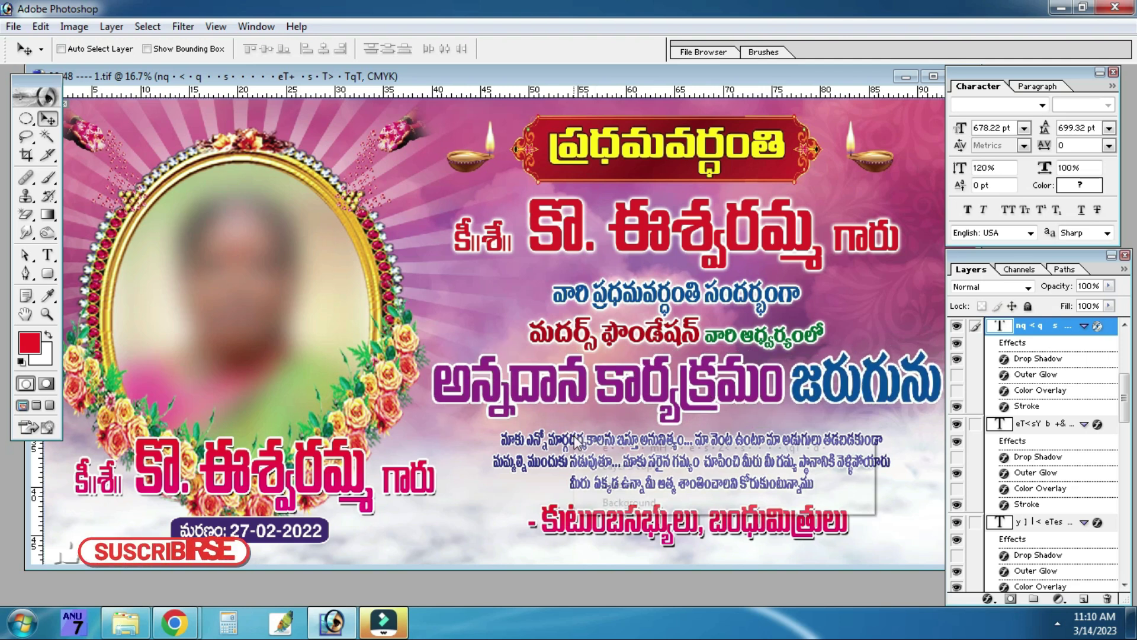
left_click(619, 448)
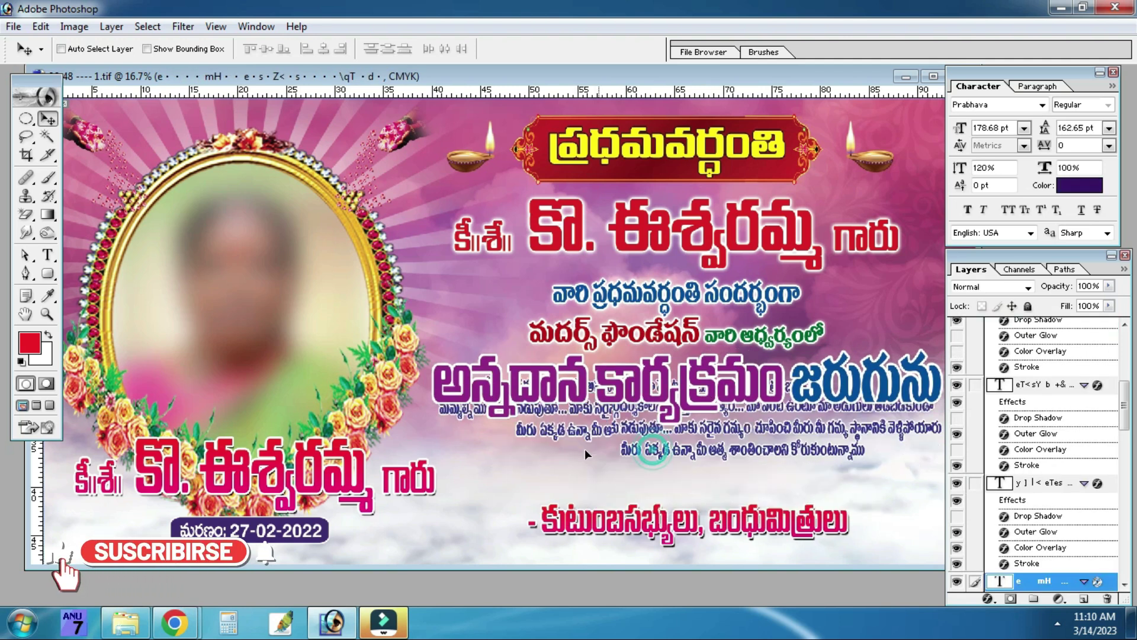
right_click(243, 261)
left_click(270, 273)
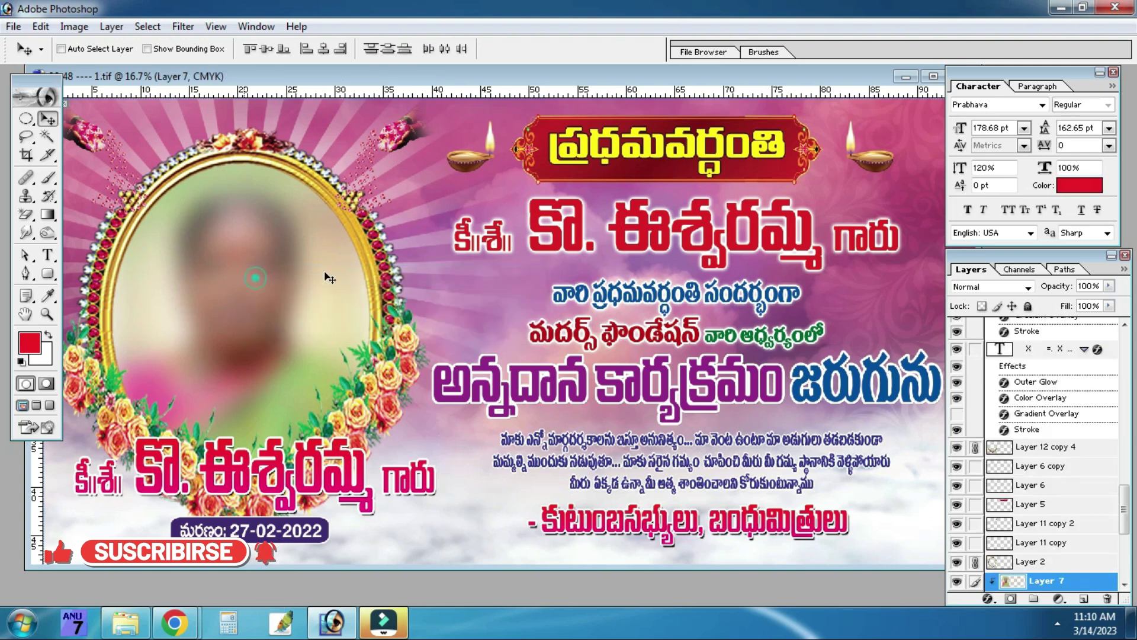
left_click_drag(264, 278, 252, 276)
left_click_drag(402, 130, 404, 239)
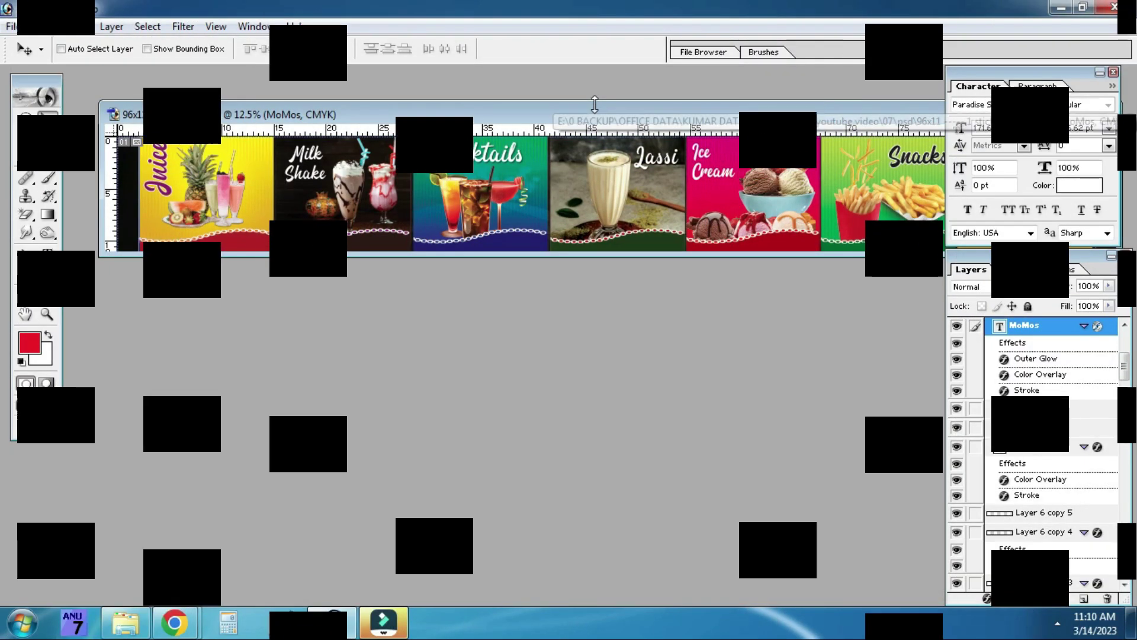
Center the sticker.tif strip and move the juice glasses and ice-cream bowl images.
left_click_drag(581, 112, 517, 258)
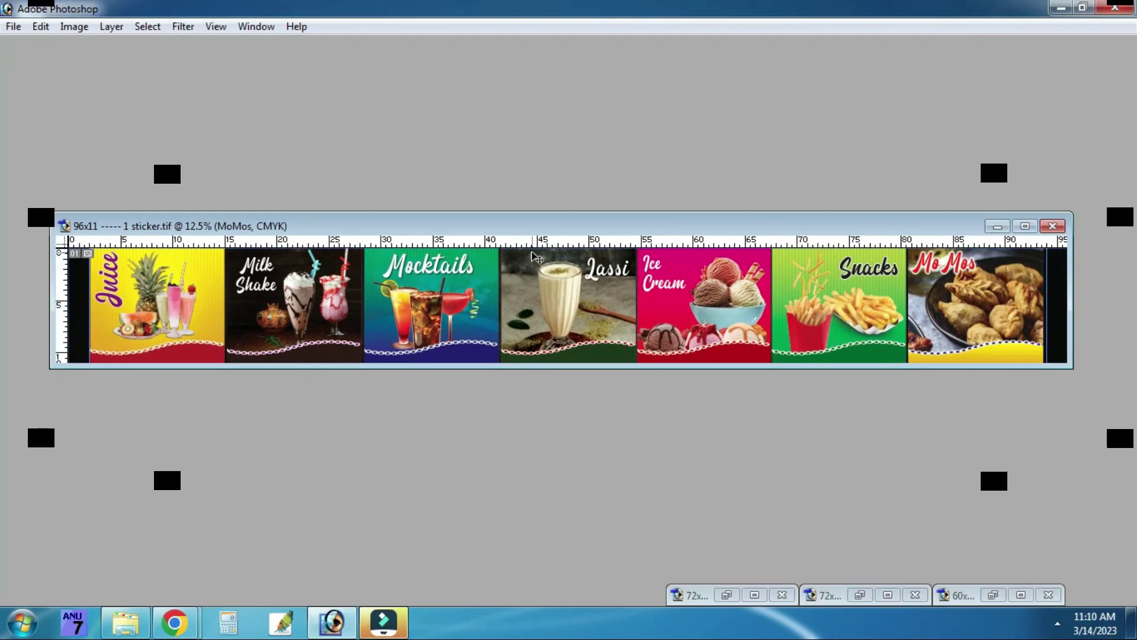
right_click(176, 304)
left_click(206, 348)
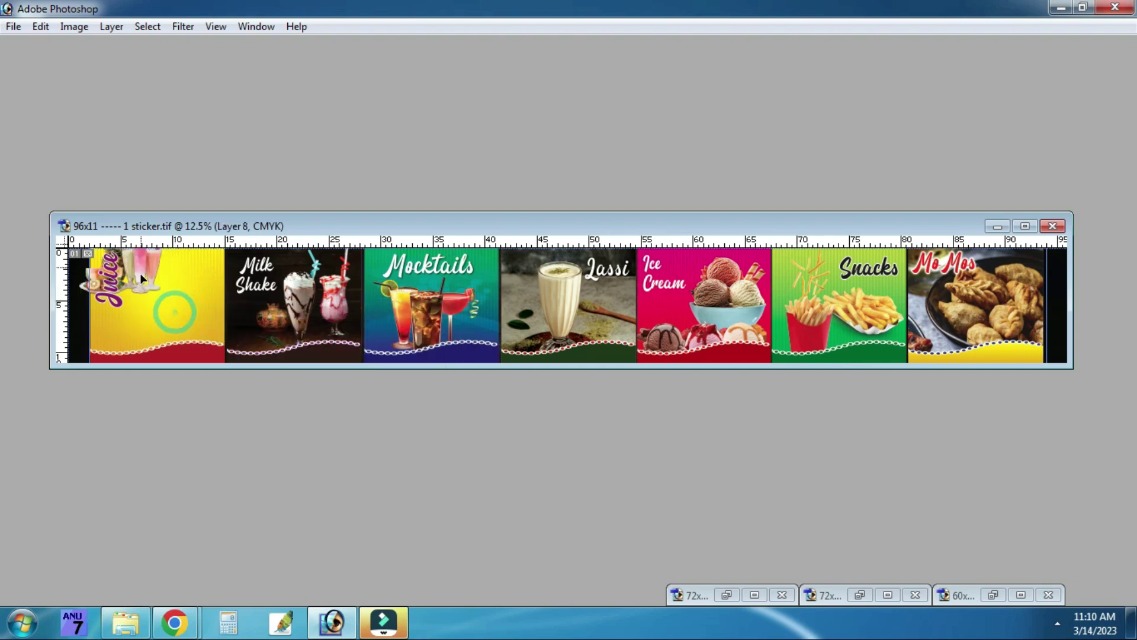
left_click_drag(340, 293, 368, 289)
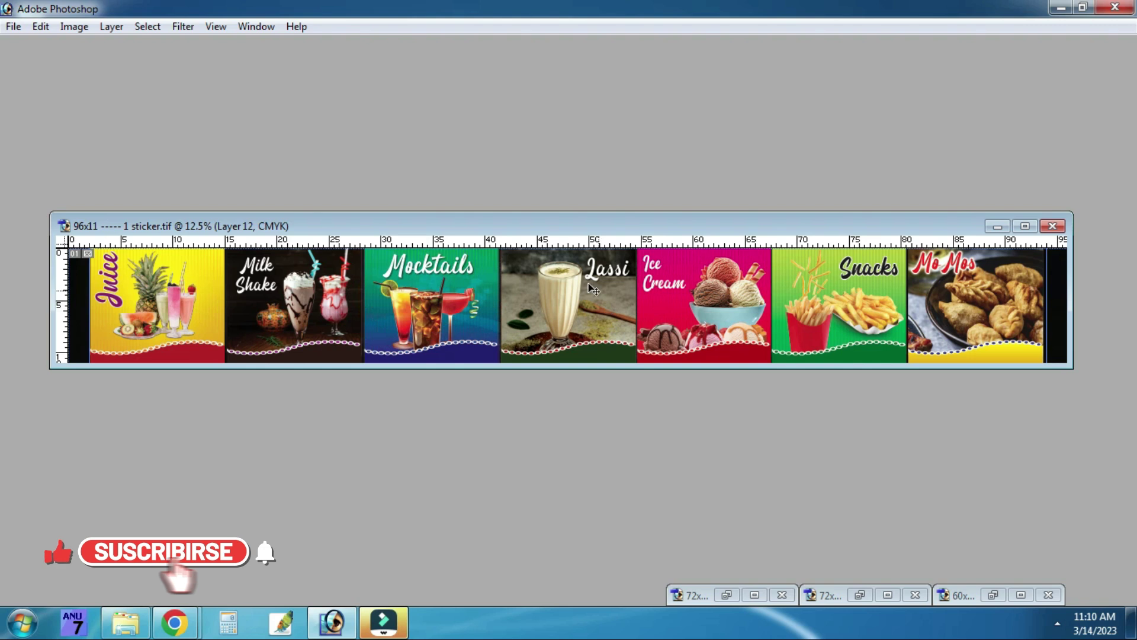
key("ctrl+v")
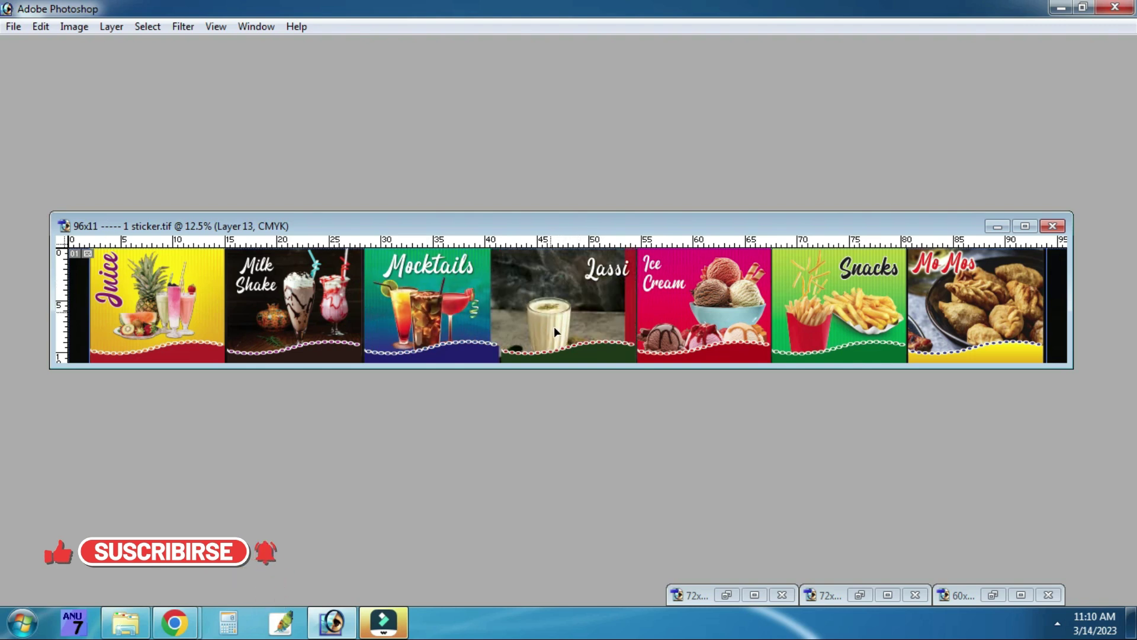
left_click_drag(693, 331, 734, 287)
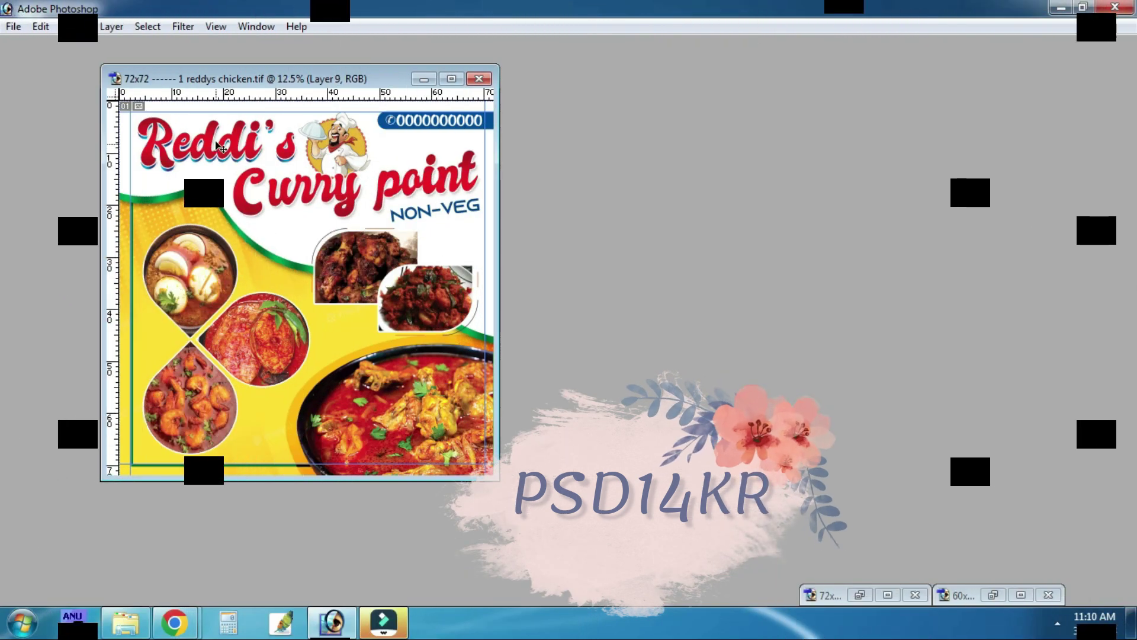
Auto-select the Reddi's title, chef-logo area, chicken, curry bowl and prawn dish layers in turn.
left_click(212, 141)
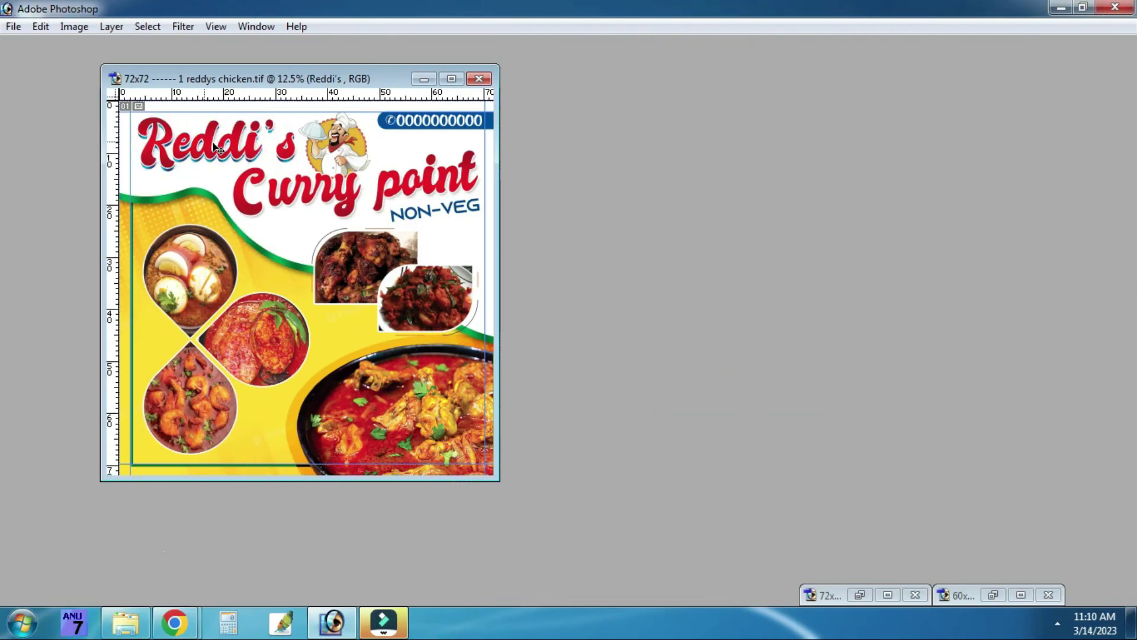
left_click(335, 157)
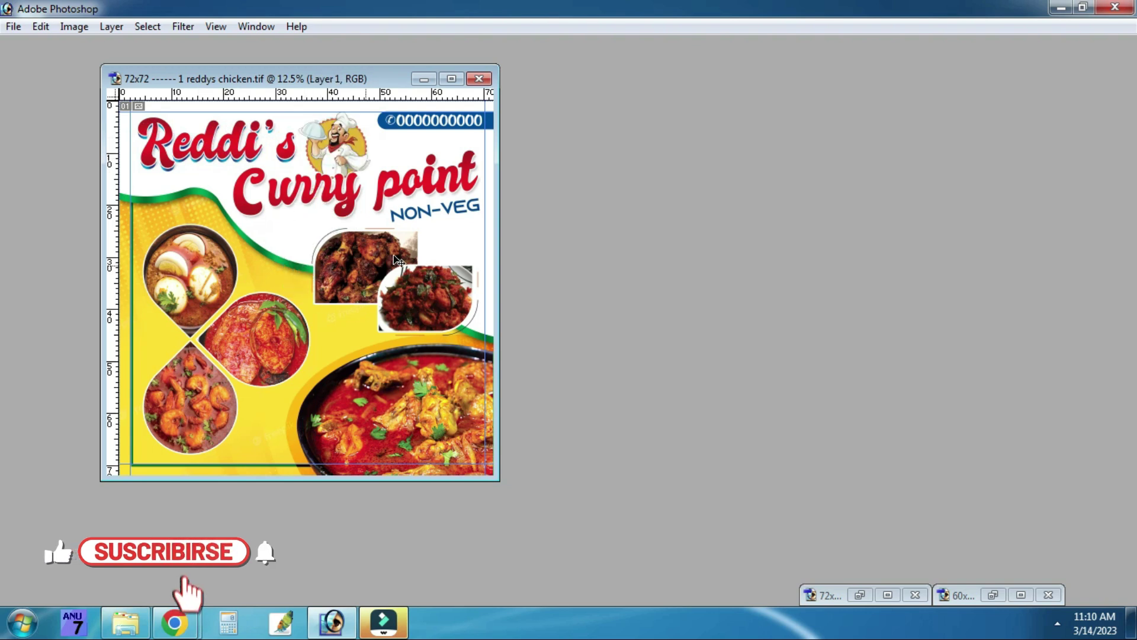
left_click(379, 274)
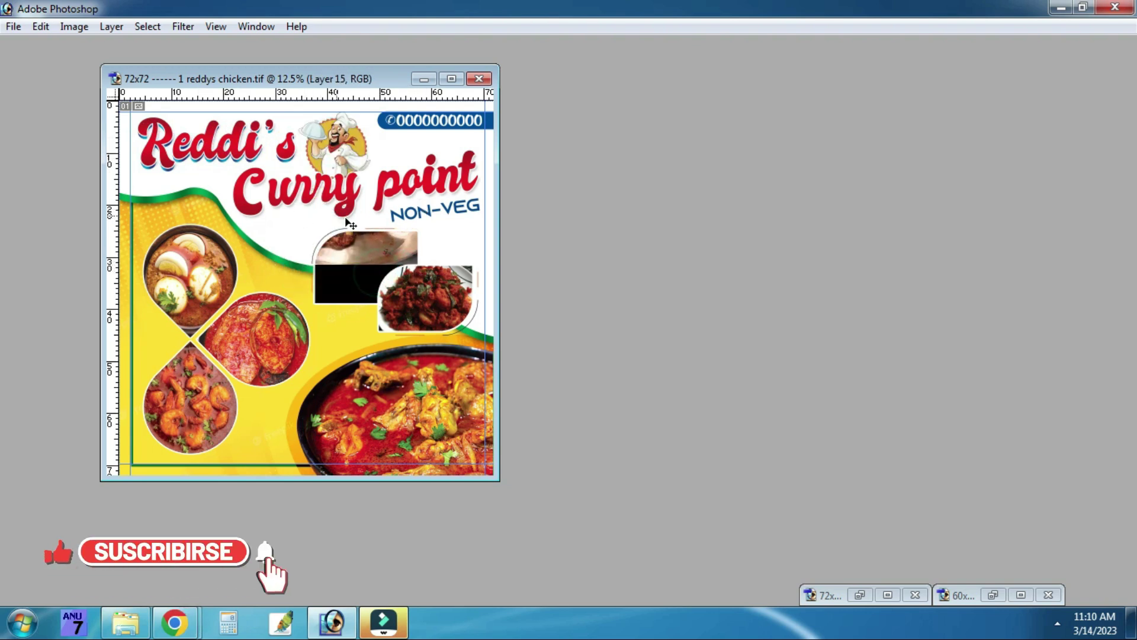
left_click(423, 407)
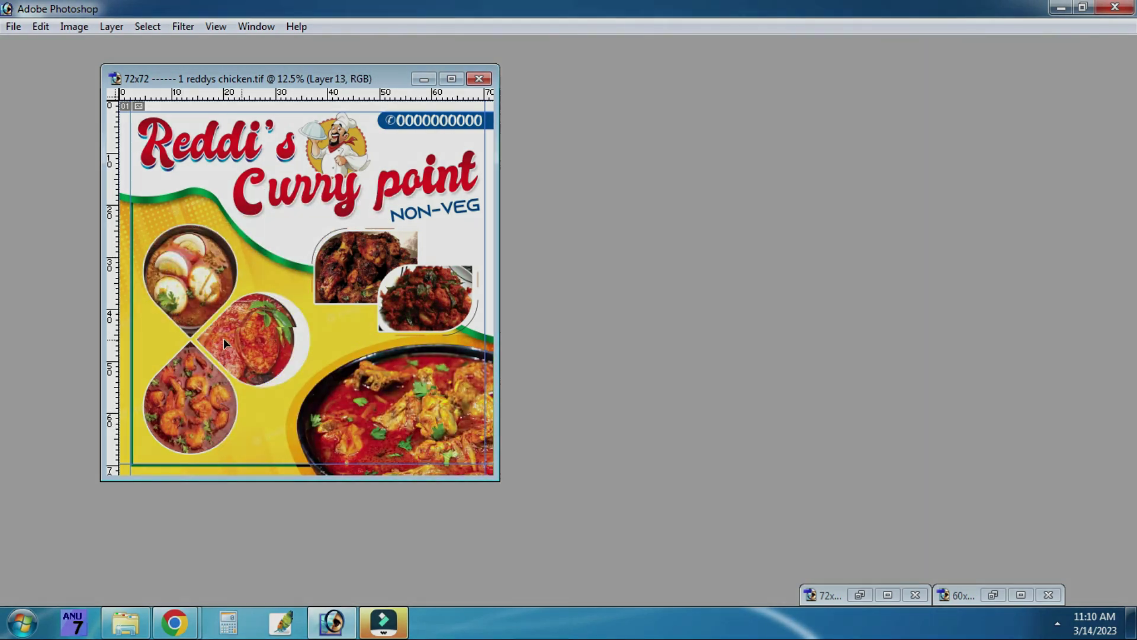
left_click(198, 379)
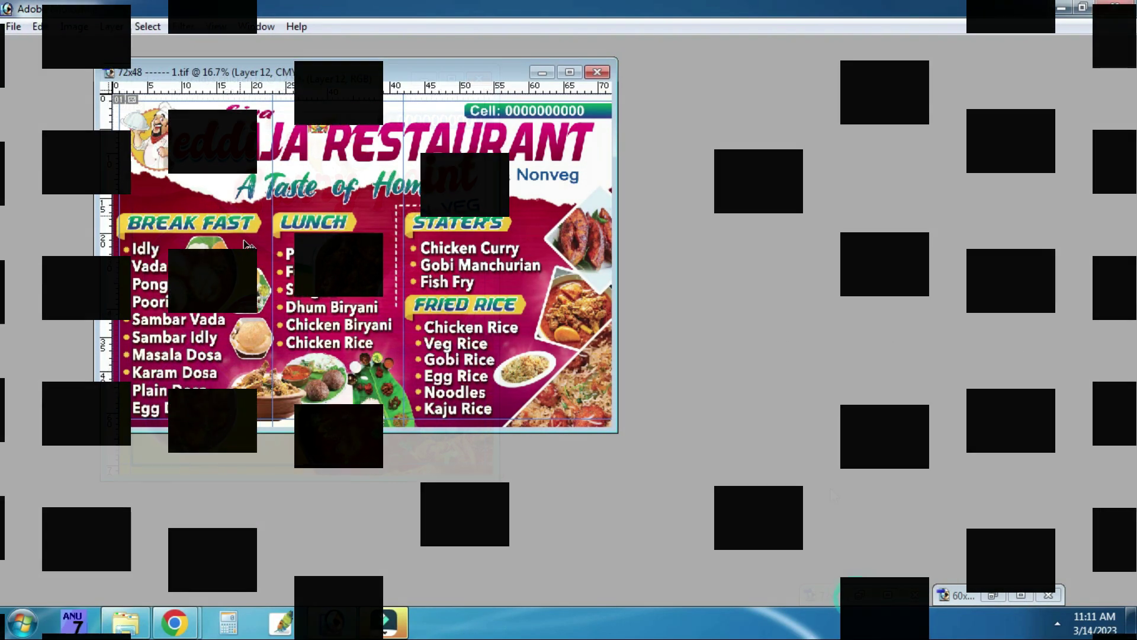
Move the banana-leaf meal, curry bowl and fish images over the Lunch area, undoing the leaf and fish moves.
left_click(382, 396)
left_click_drag(382, 395, 363, 222)
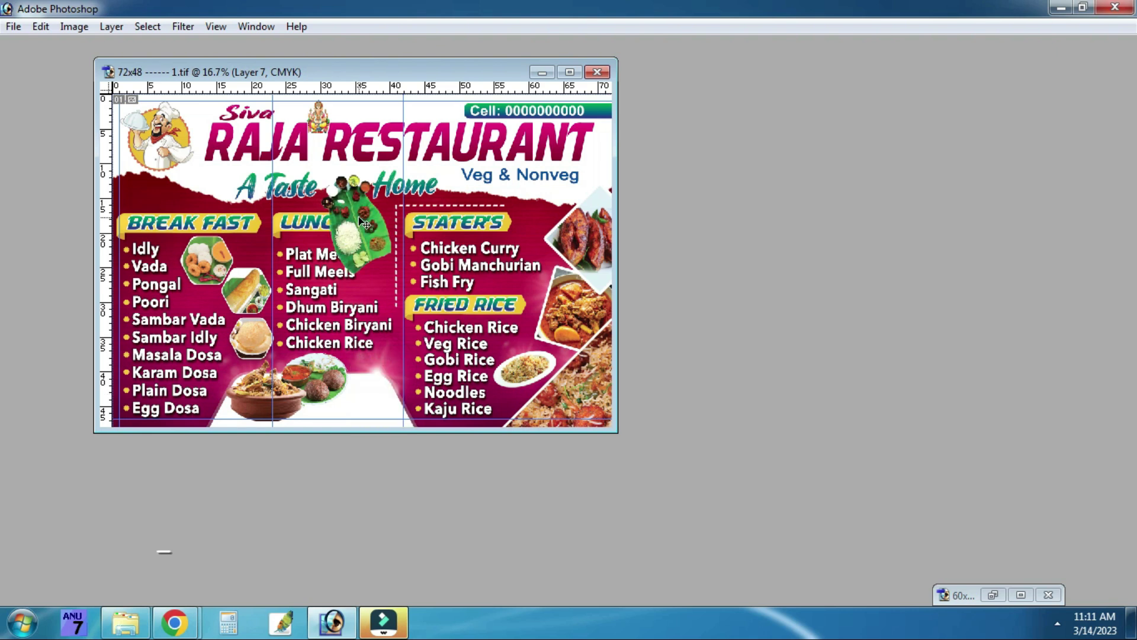
key("ctrl+z")
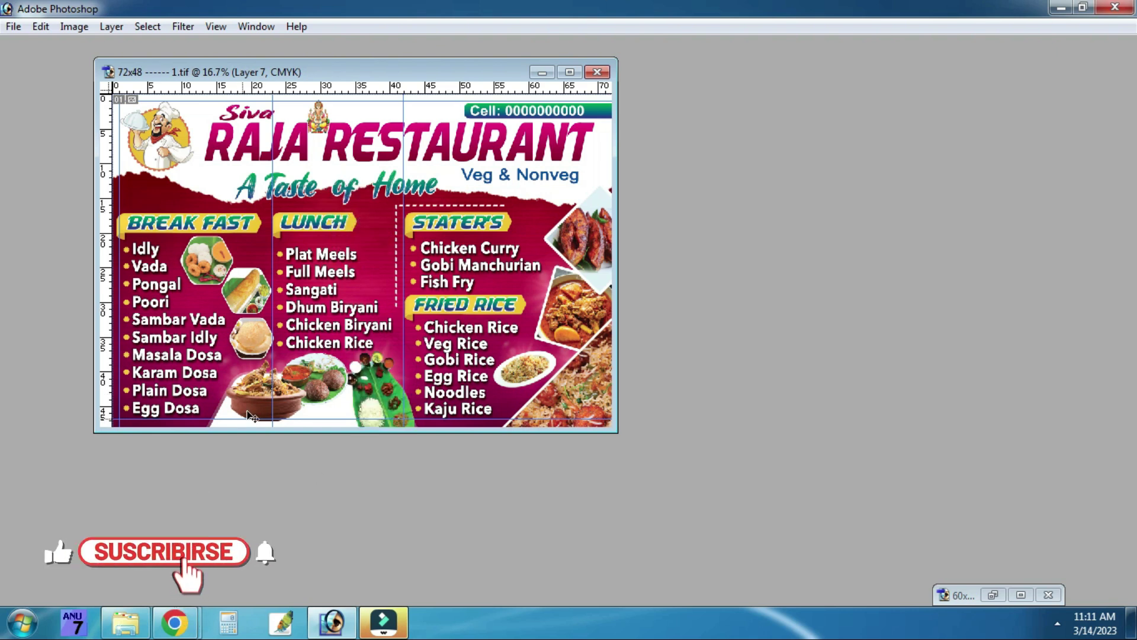
left_click_drag(329, 390, 346, 242)
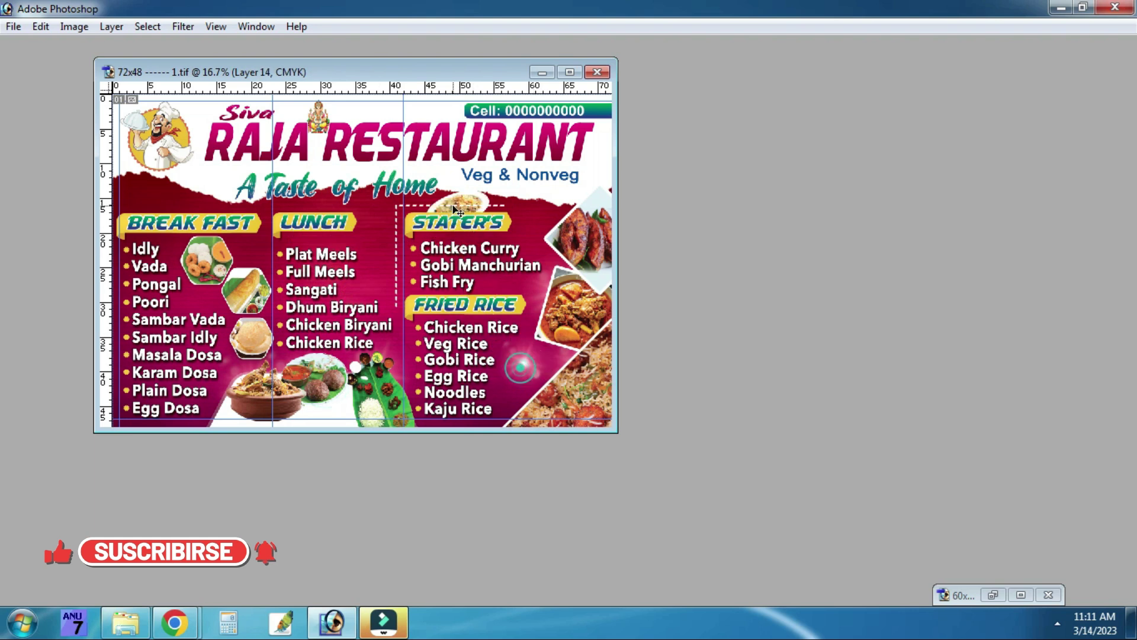
left_click_drag(591, 217, 565, 269)
key("ctrl+z")
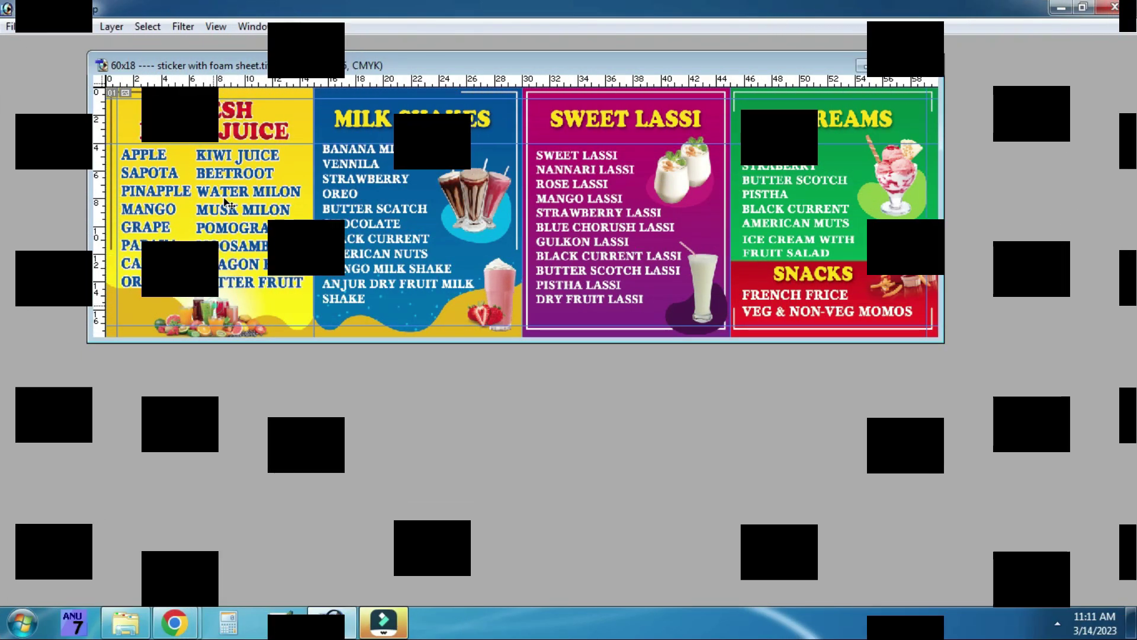
Move the fruit, lassi and sundae images, undoing the milkshake glasses move.
left_click_drag(236, 178, 224, 309)
mouse_move(515, 217)
left_mouse_down()
mouse_move(468, 193)
mouse_move(557, 316)
left_mouse_up()
key("ctrl+z")
left_click_drag(678, 223, 690, 171)
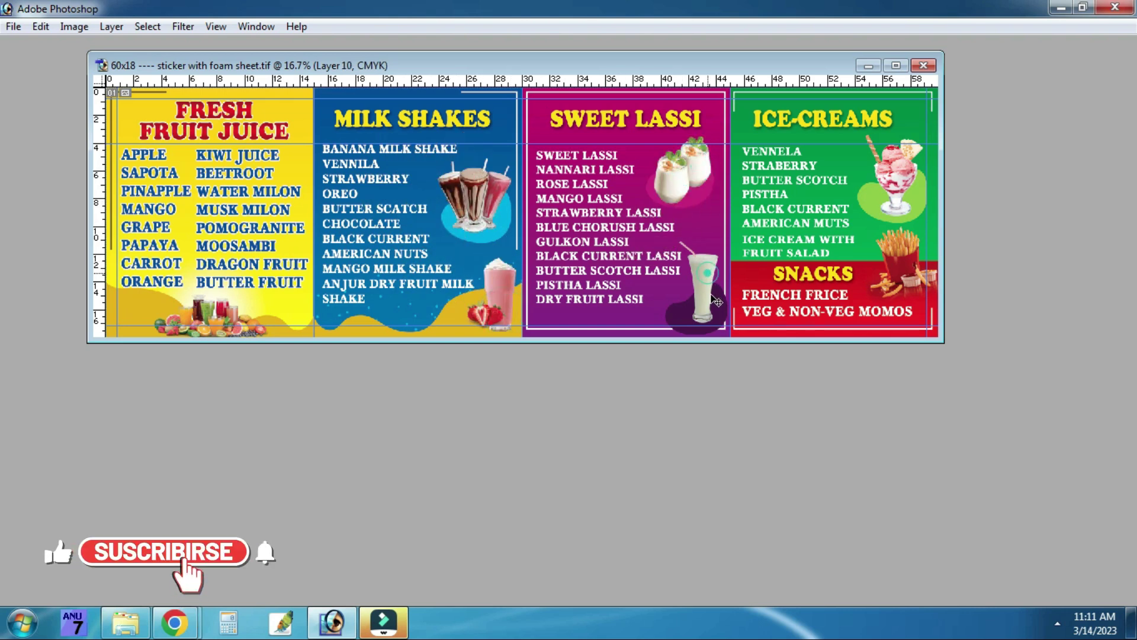
left_click_drag(895, 180, 872, 219)
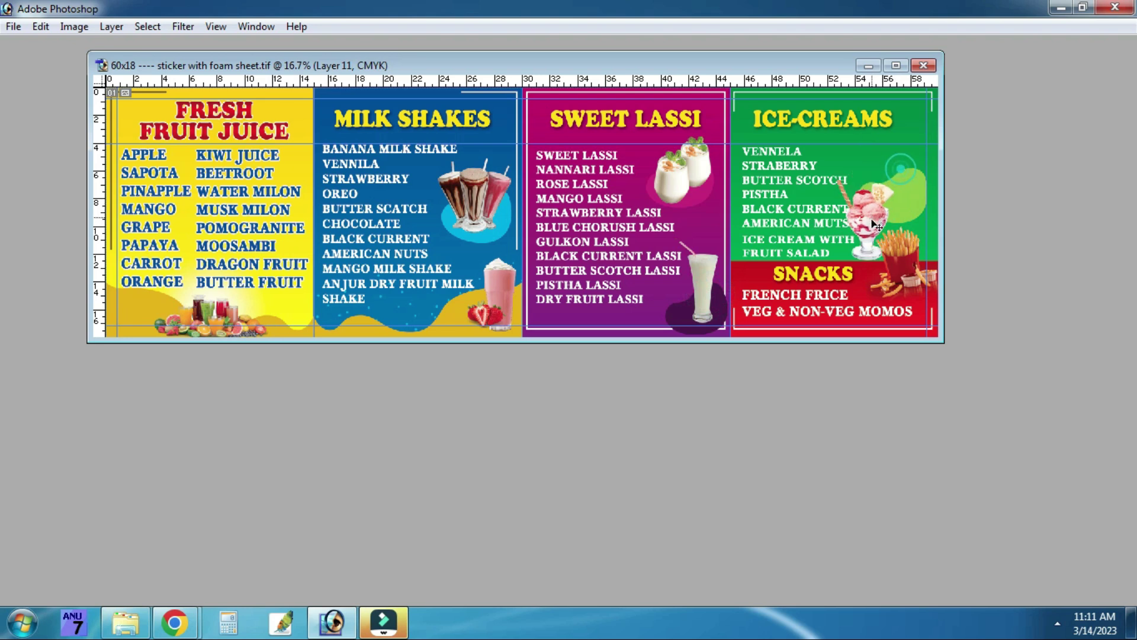